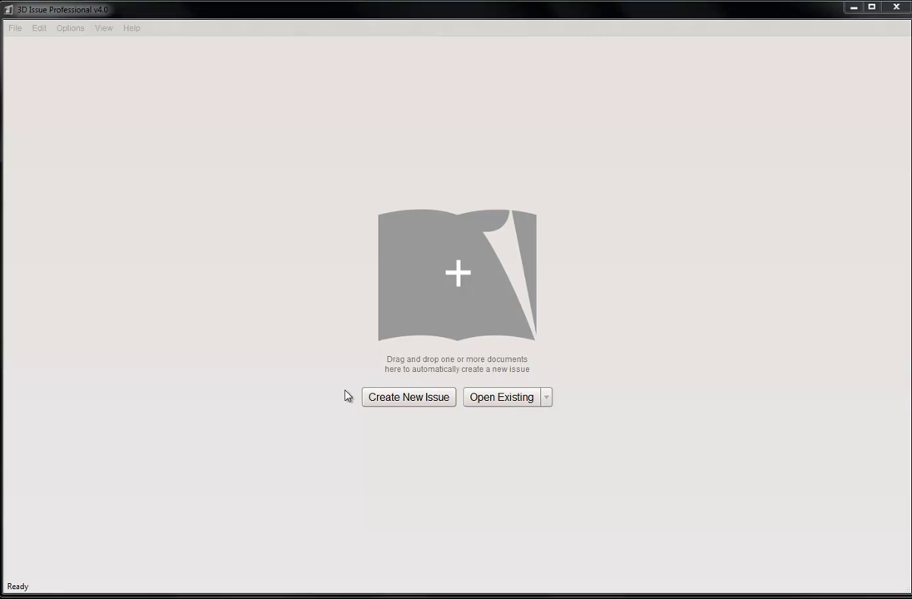
Step: Create a new issue from the eight April2011 PDFs, frontcover through page7, and open its design view
left_click(428, 405)
key("alt+Up")
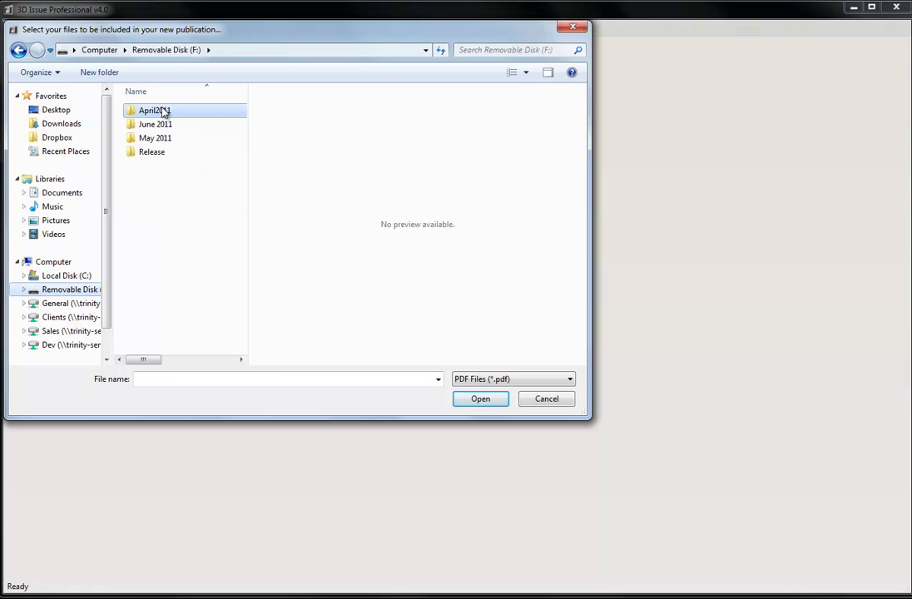
mouse_move(164, 113)
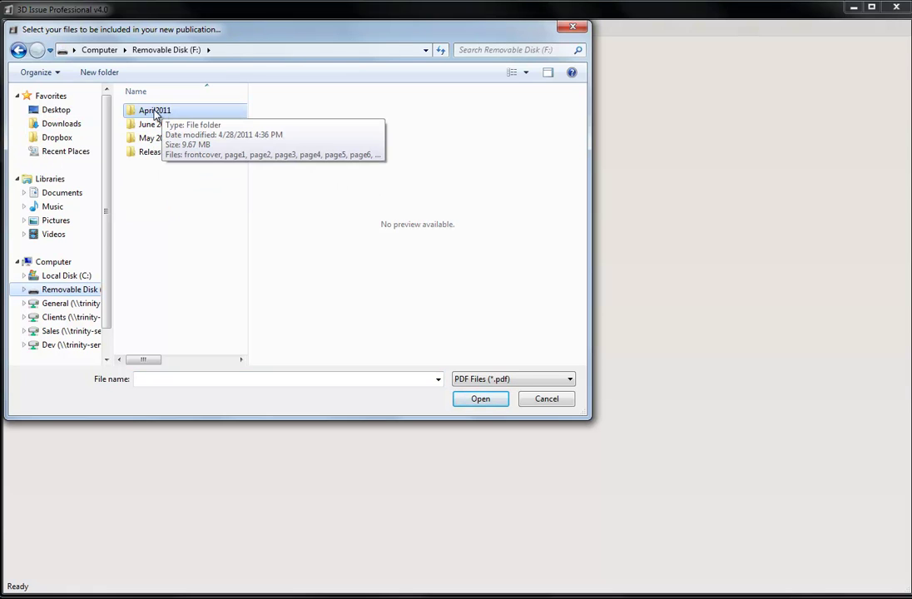
double_click(155, 114)
left_click(157, 113)
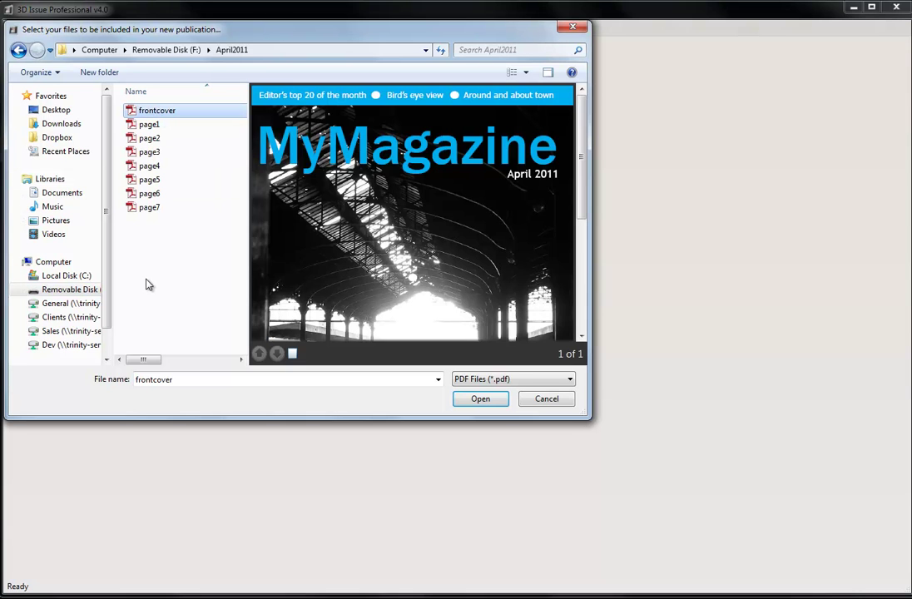
left_click(148, 208, "shift")
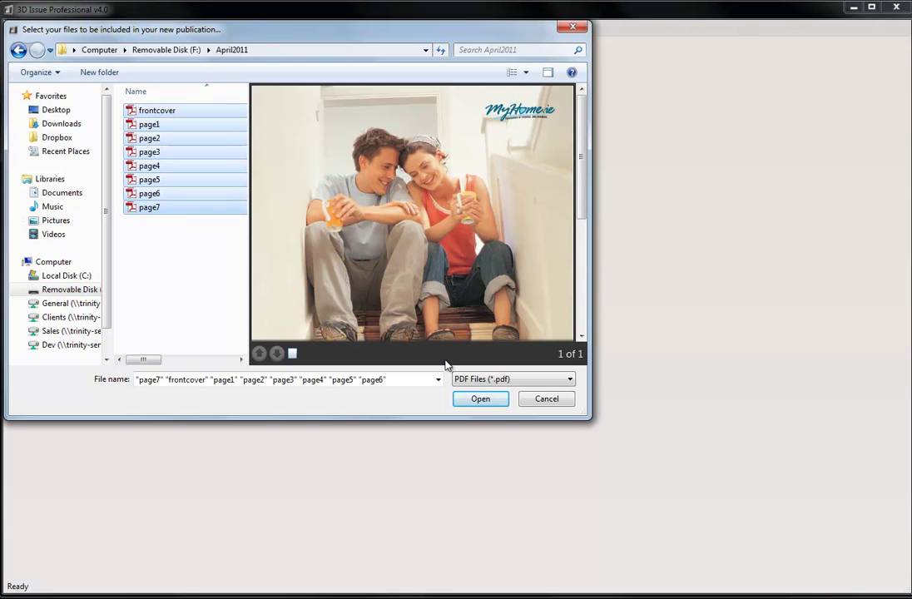
left_click(479, 399)
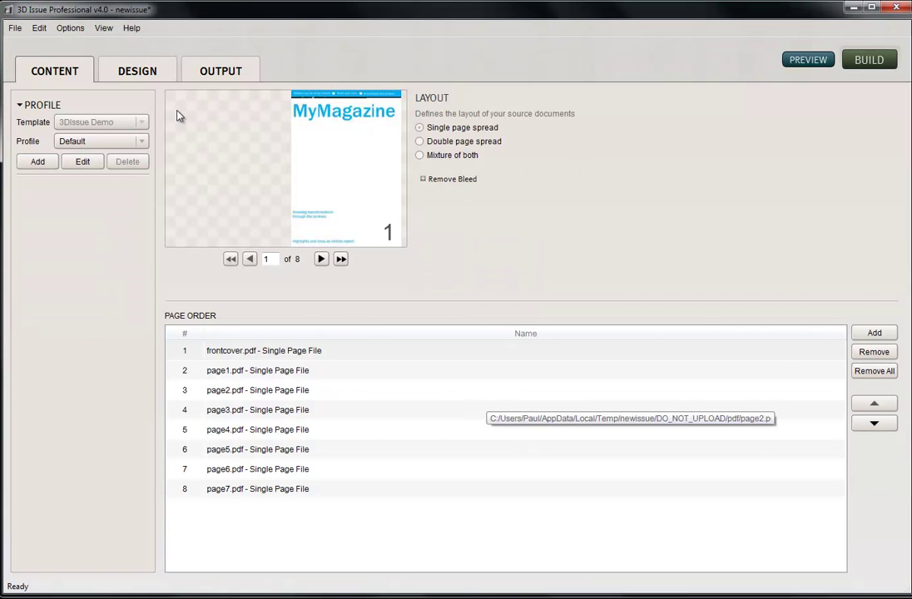
left_click(138, 72)
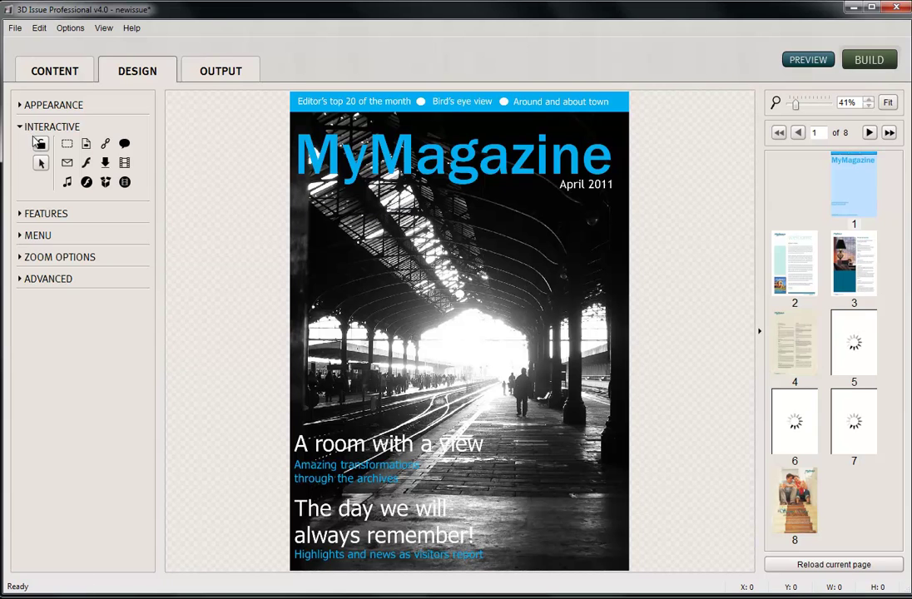
Step: Collapse Interactive, expand Features, and toggle Archive off then back on so it stays enabled
left_click(23, 127)
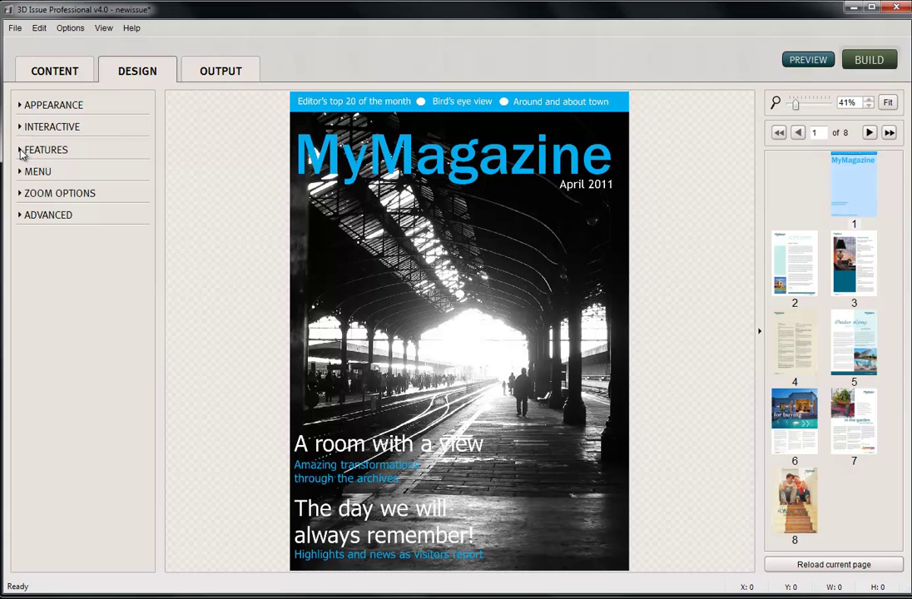
left_click(22, 154)
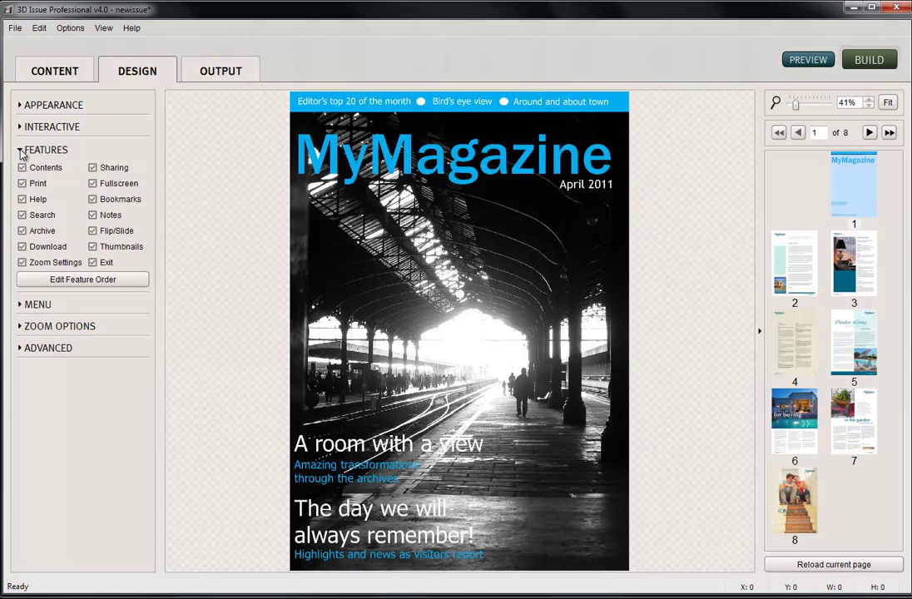
left_click(23, 231)
left_click(23, 232)
Step: Turn on Online and Upload output and edit the 3dissue FTP upload profile
left_click(218, 74)
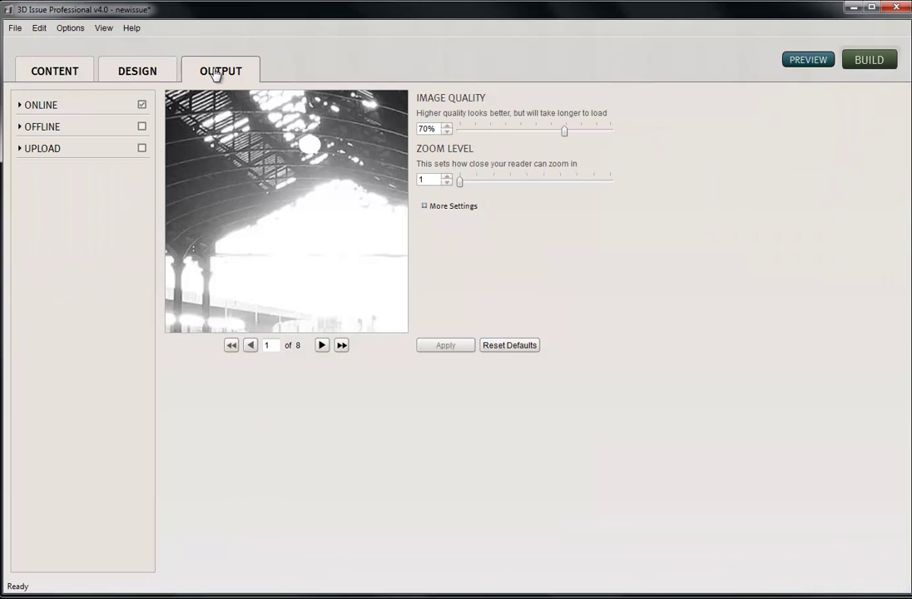
left_click(141, 106)
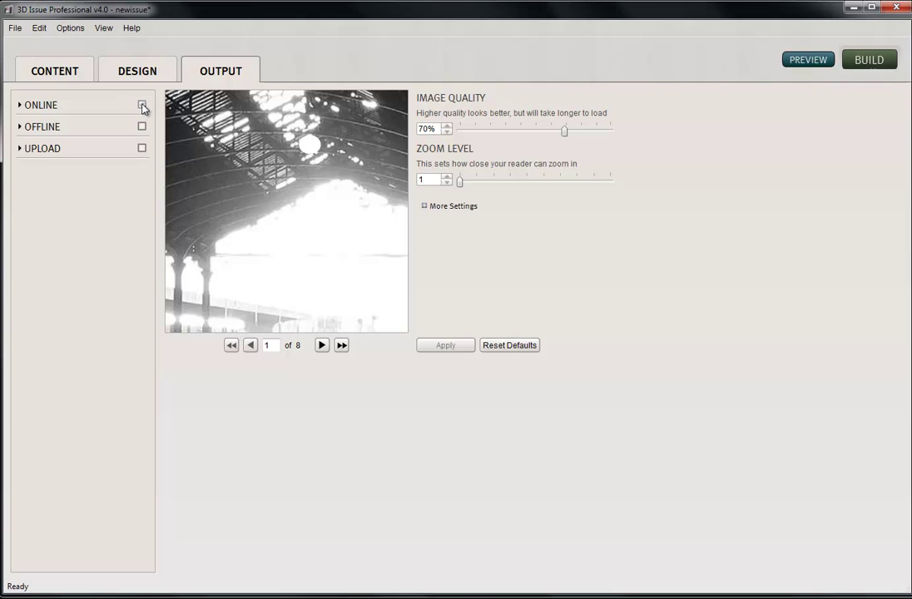
left_click(141, 149)
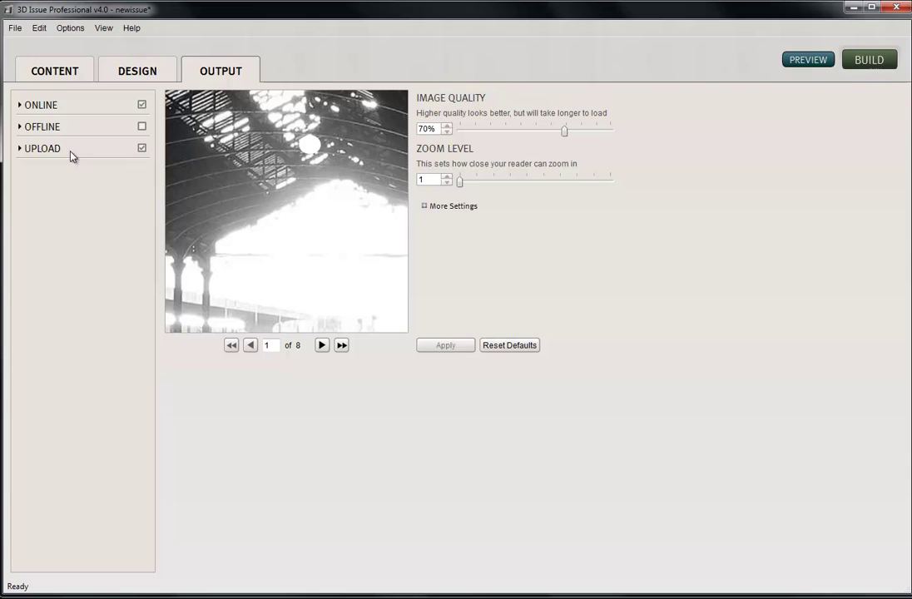
left_click(20, 150)
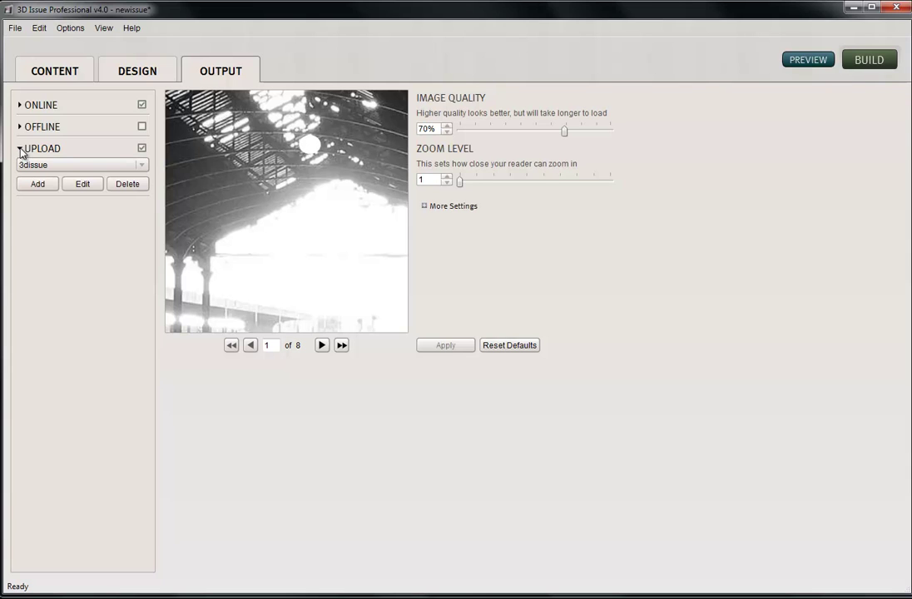
left_click(83, 185)
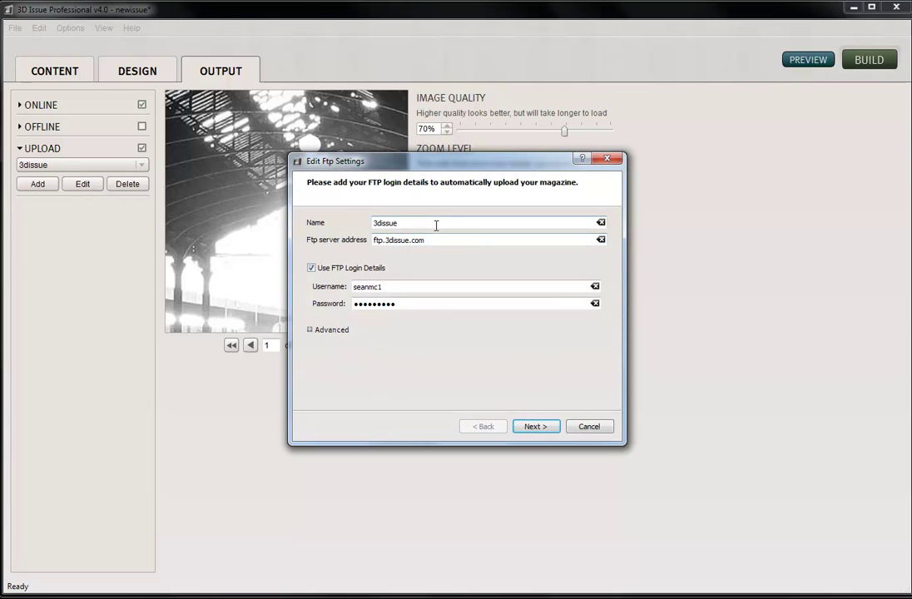
Step: Move on to the remote folder choice and browse the server's blog and 2008 folders
left_click_drag(435, 225, 378, 224)
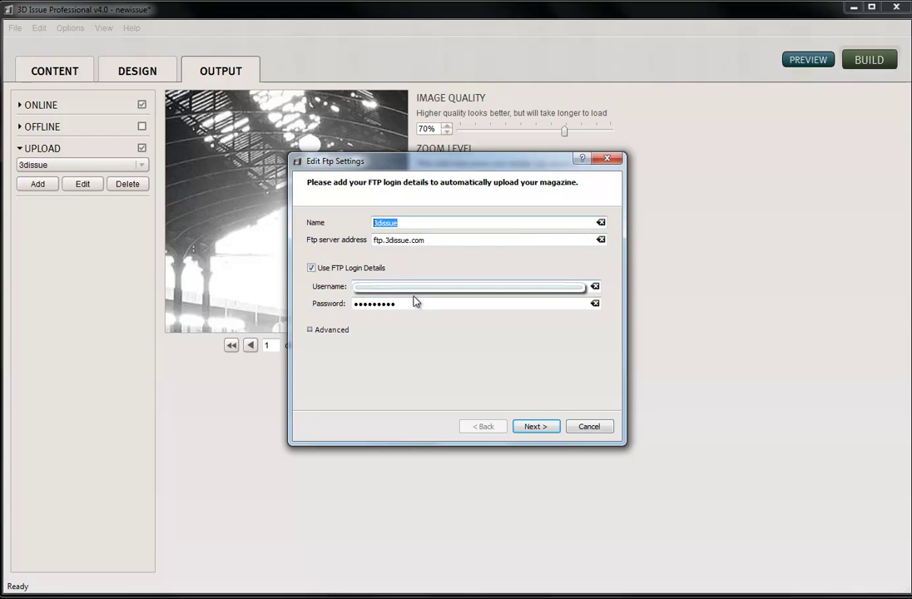
left_click(540, 428)
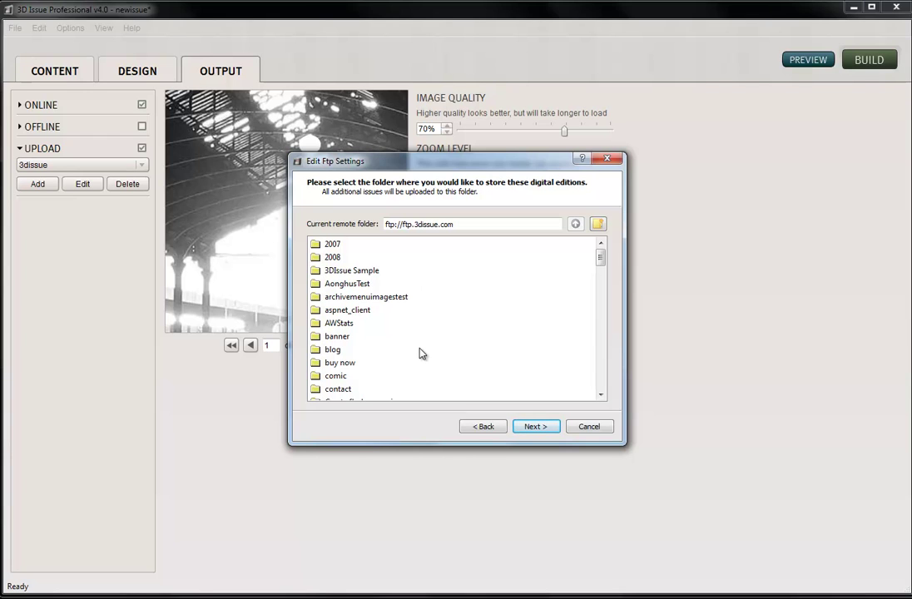
left_click(366, 352)
scroll(366, 355, "down", 1)
scroll(371, 354, "up", 1)
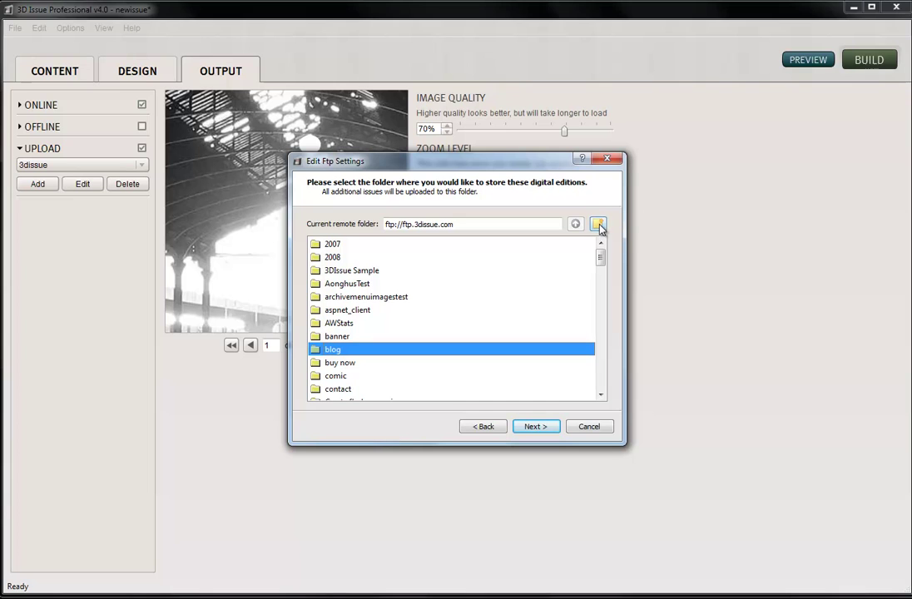
left_click(560, 256)
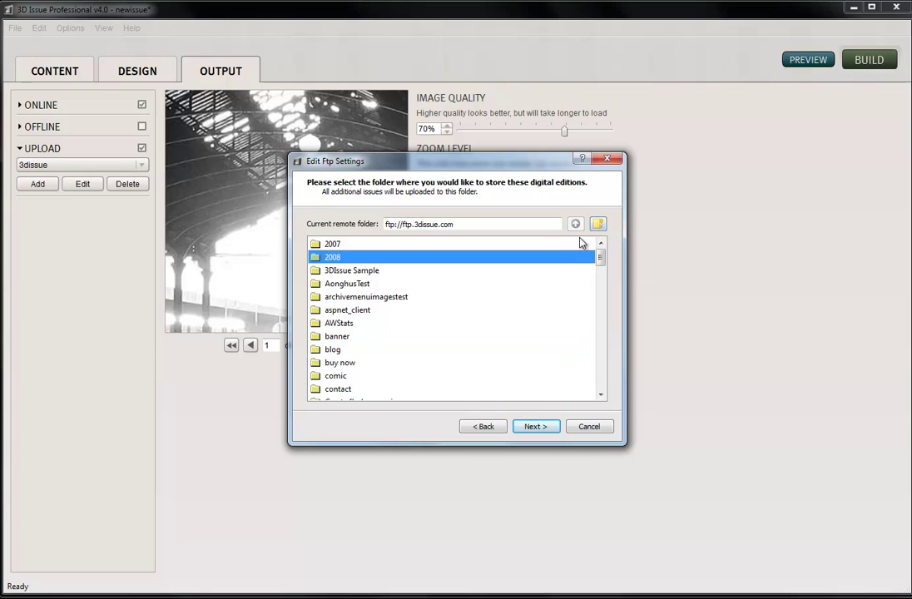
Step: Create a MyMagazines folder on the server and open it as the issue upload folder
left_click(598, 224)
left_click_drag(411, 303, 299, 289)
type("MyM")
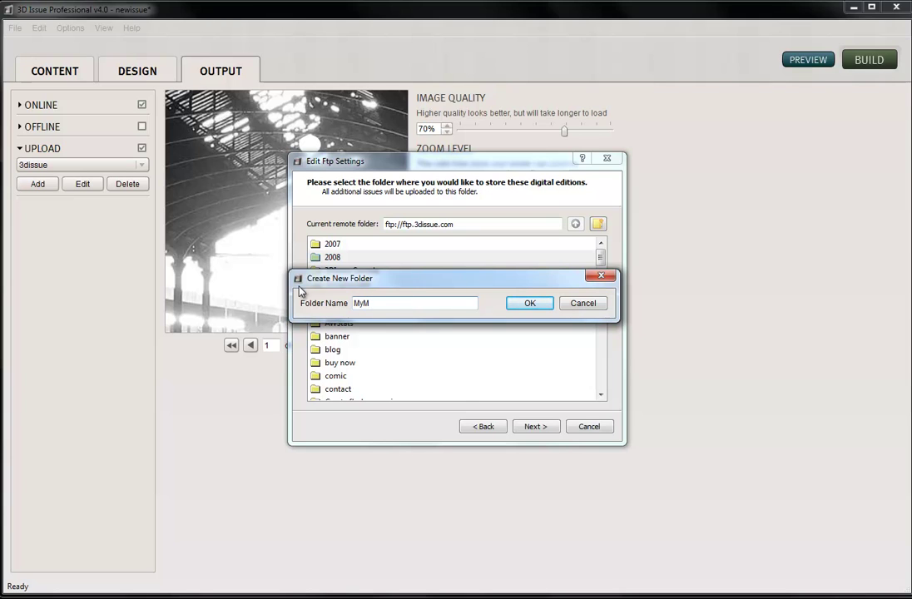
type("agazines")
left_click(529, 305)
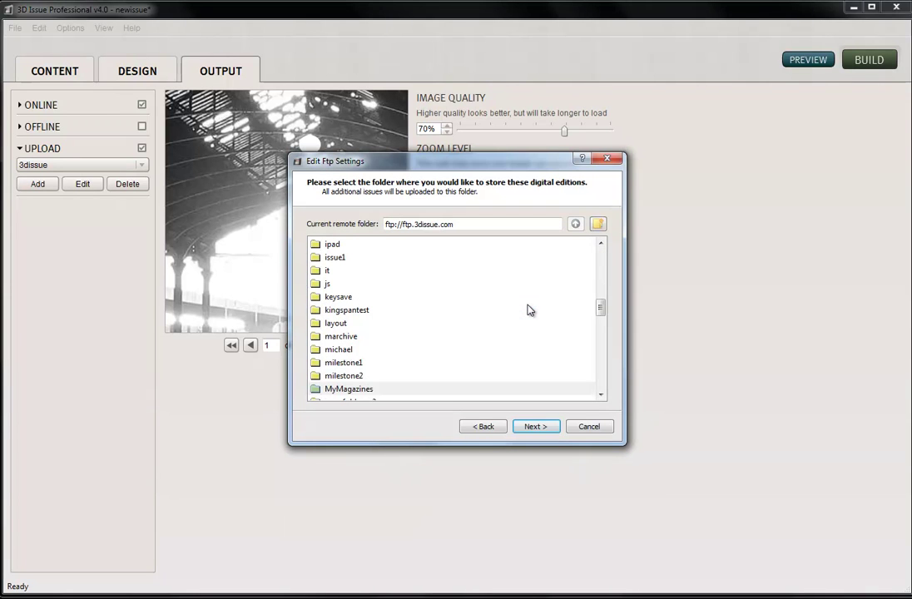
double_click(348, 390)
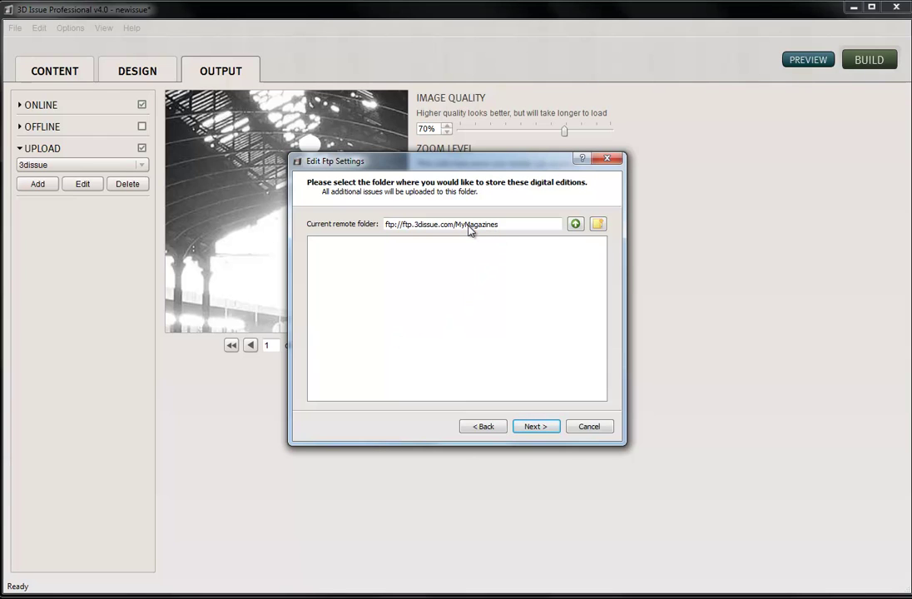
Step: From the server root, create a MyMagazineArchive folder and open it as the archive folder
left_click(539, 428)
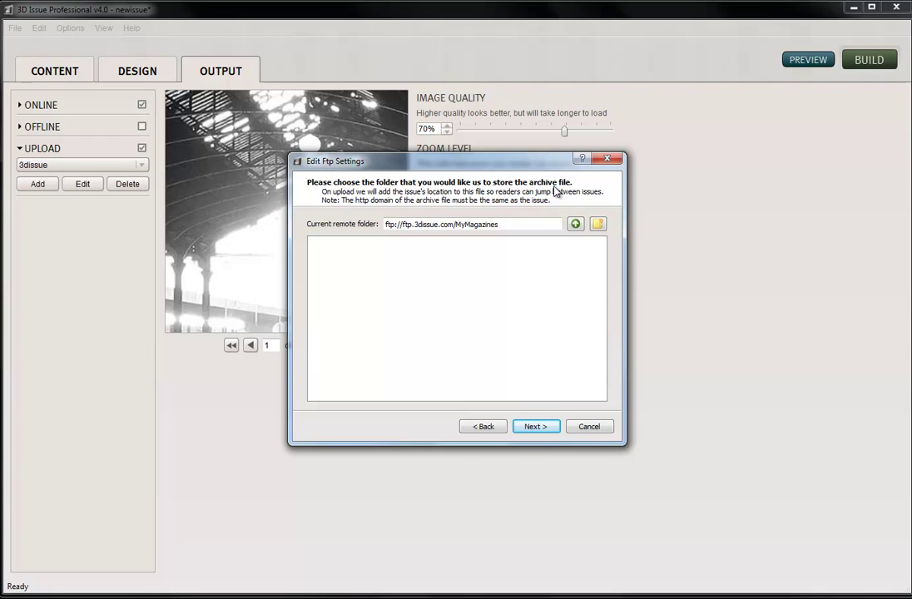
left_click(575, 224)
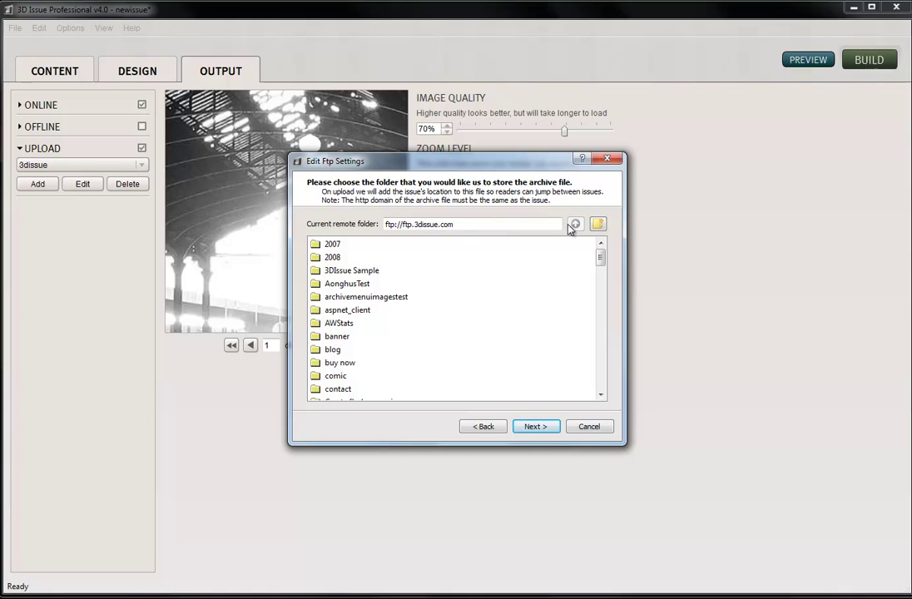
left_click(598, 225)
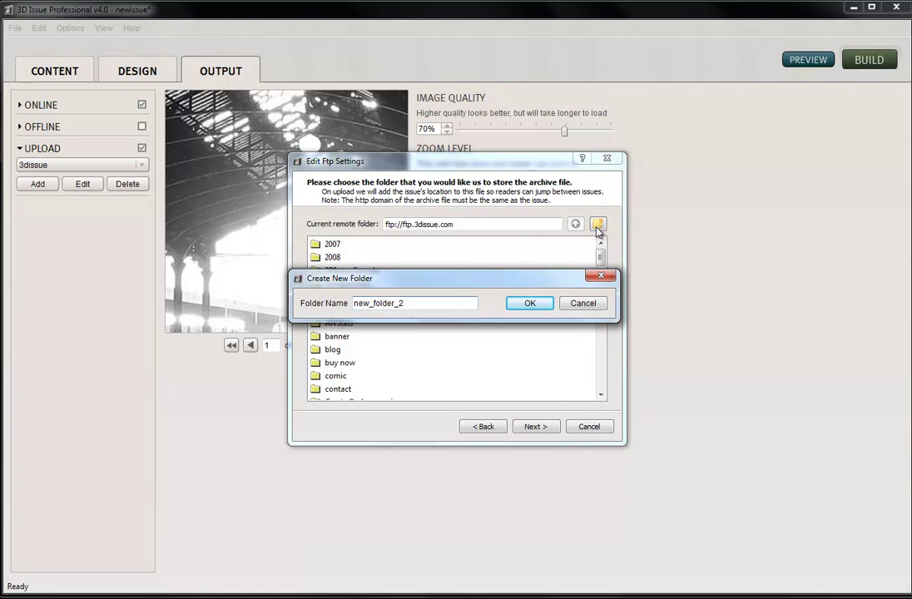
left_click_drag(407, 303, 296, 304)
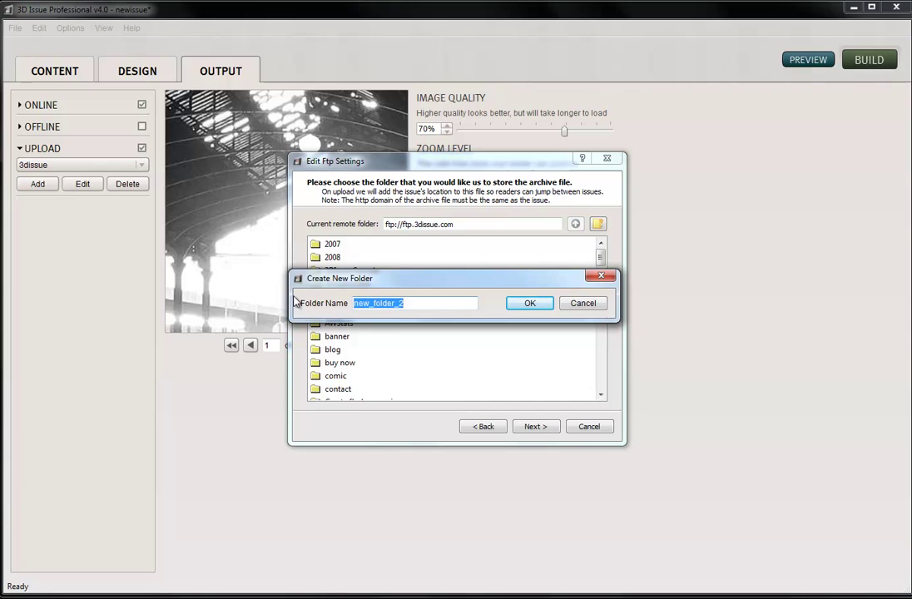
type("MyMagazi")
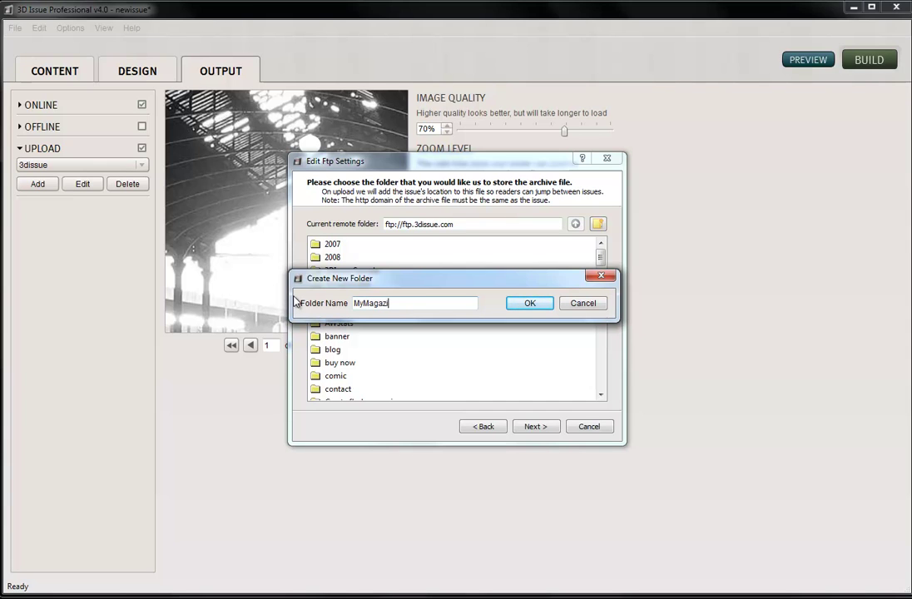
type("neArchive")
left_click(520, 306)
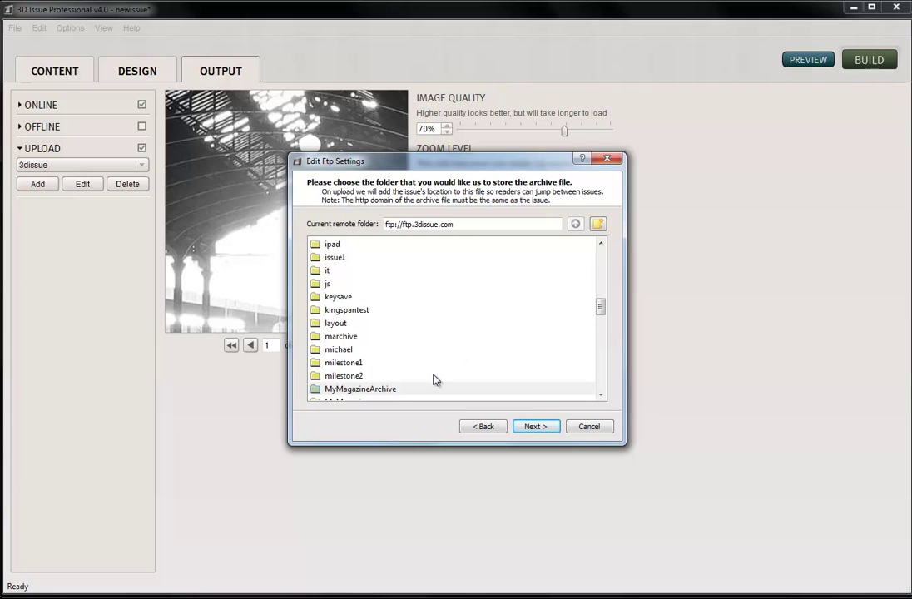
double_click(379, 390)
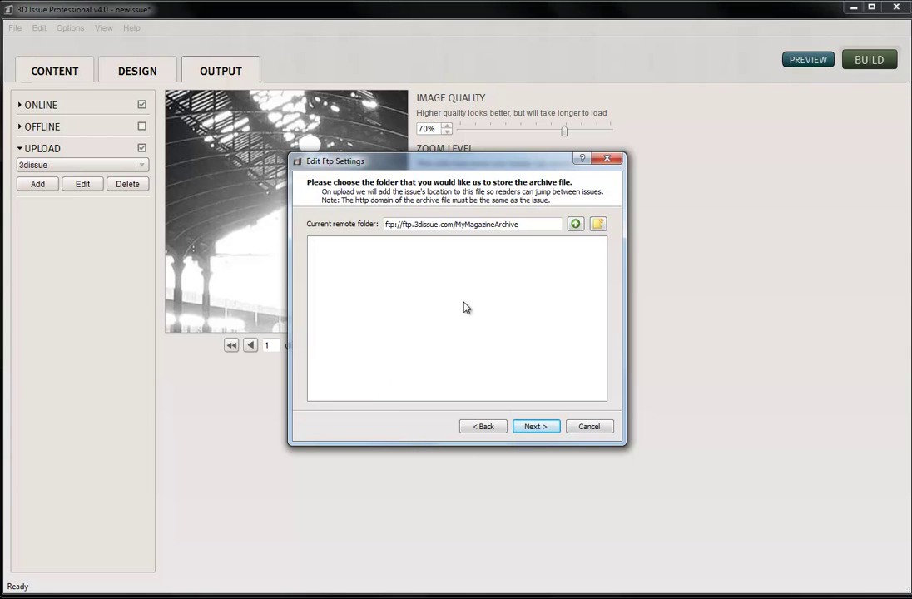
Step: Check the MyMagazines issue web address in the summary and finish saving the FTP settings
left_click(545, 426)
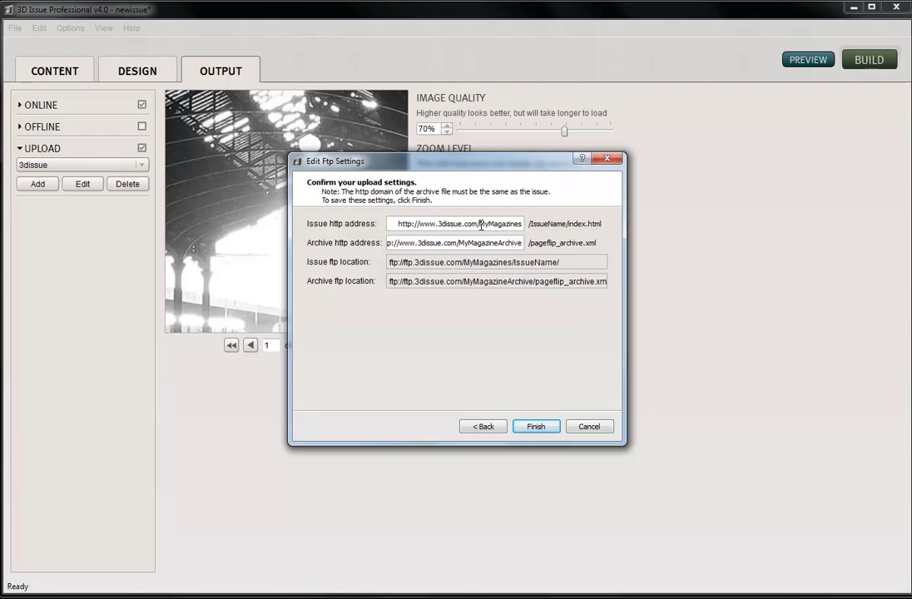
left_click_drag(480, 224, 522, 224)
left_click(511, 244)
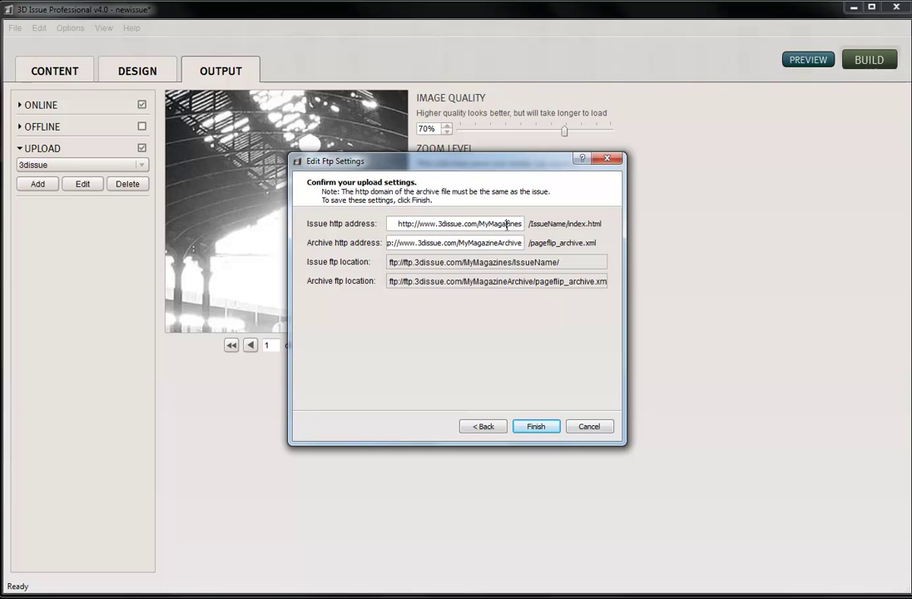
left_click(537, 427)
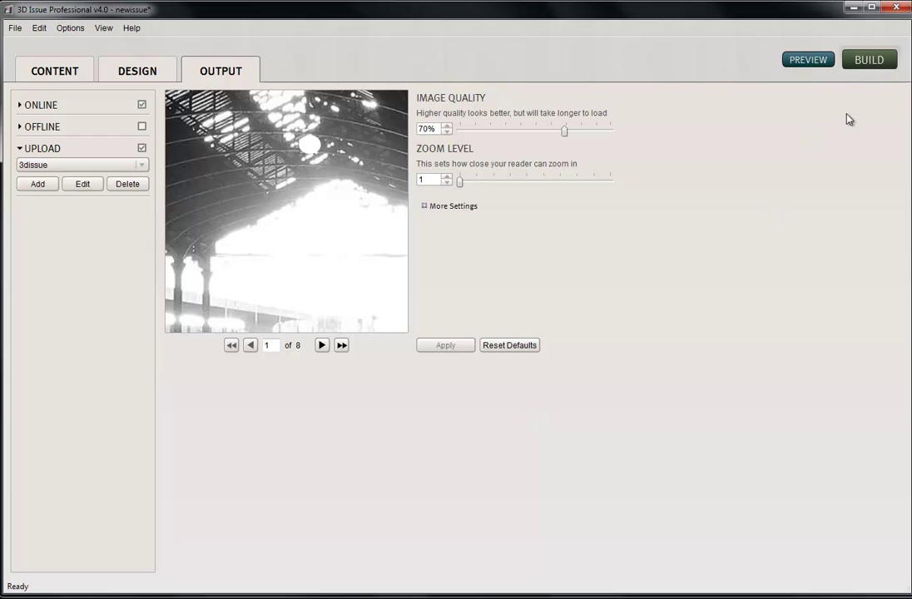
Step: Build the issue in the chosen folder, naming the publication April2011 instead of issue3
left_click(864, 65)
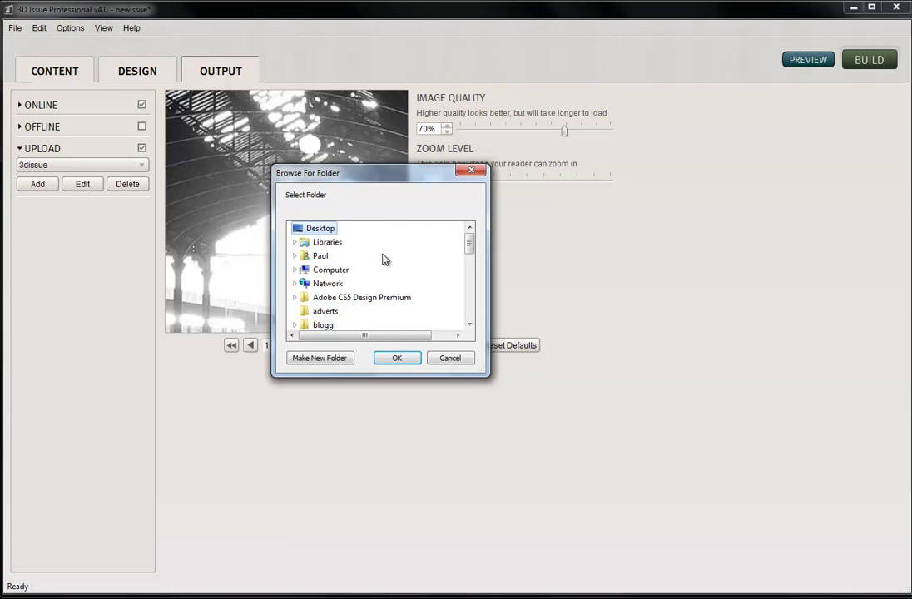
left_click(398, 358)
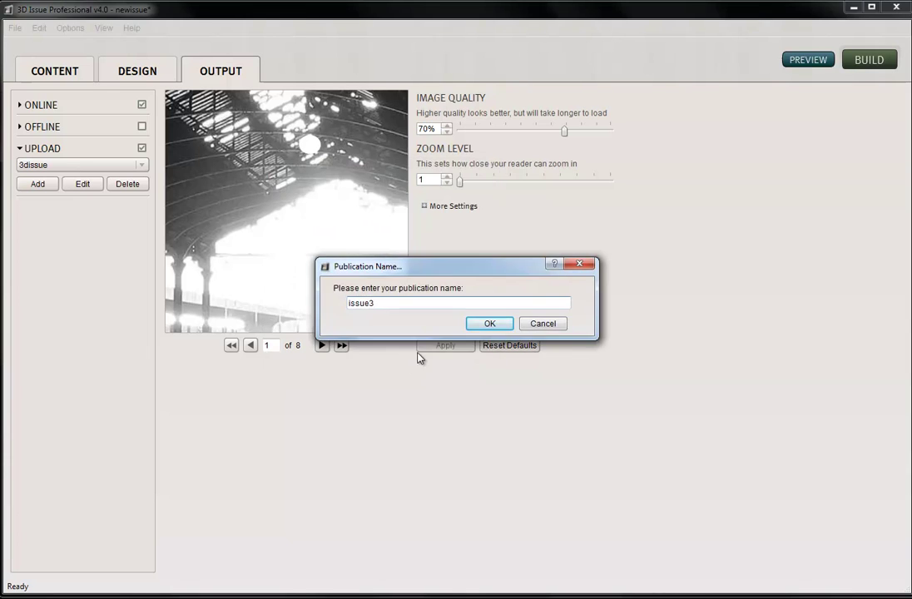
left_click_drag(392, 303, 310, 306)
type("April2011")
left_click(489, 326)
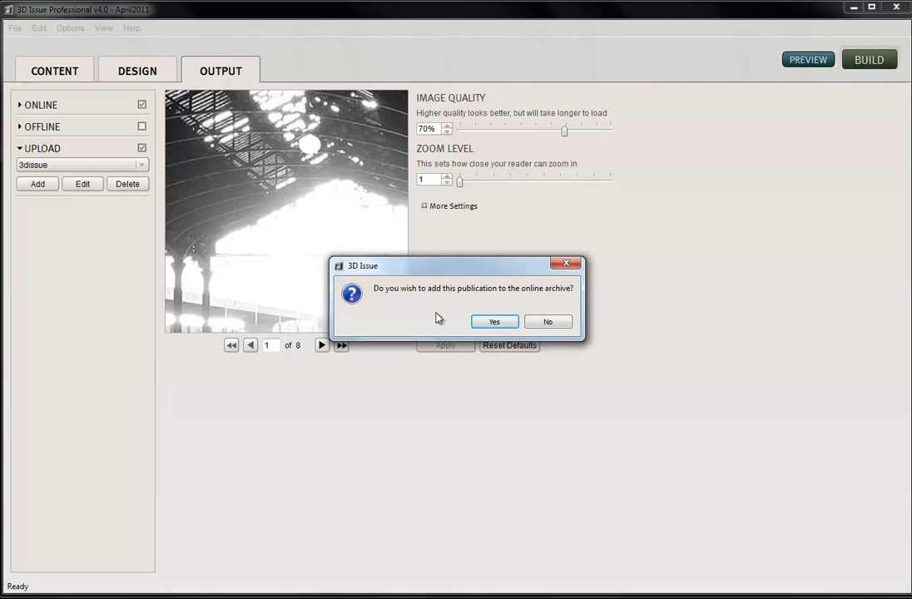
Step: Agree to add the issue to the online archive and rename the Archive group to Past Publications
left_click(494, 322)
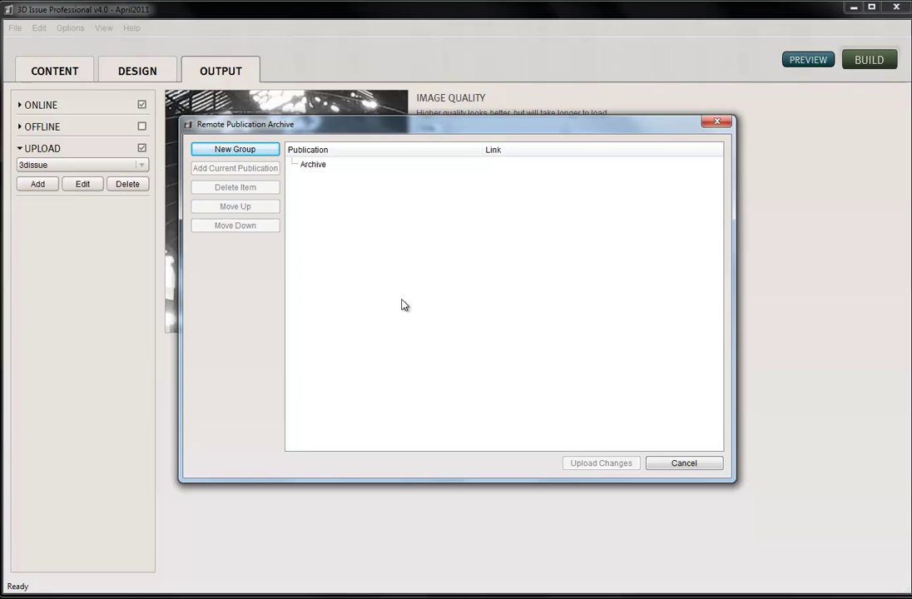
left_click(323, 170)
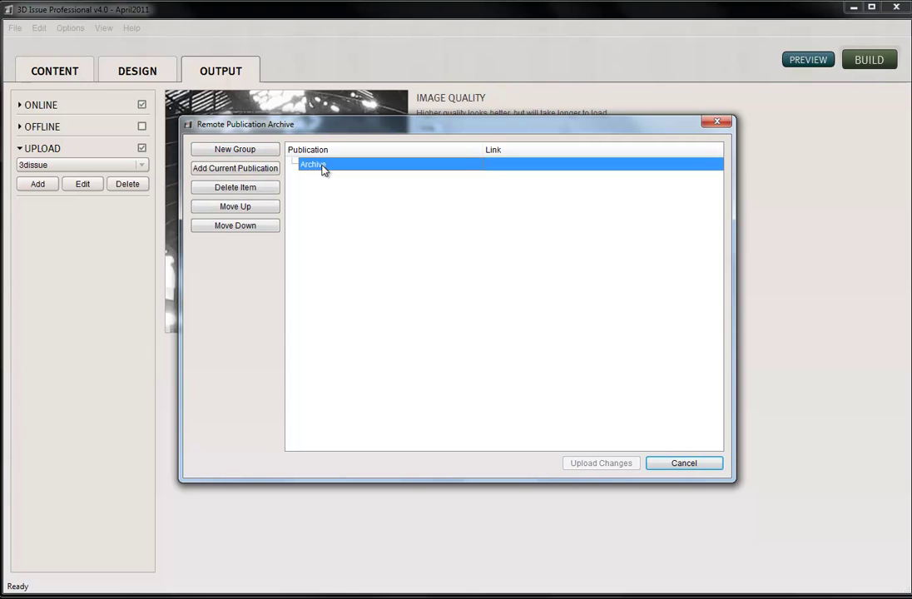
double_click(325, 167)
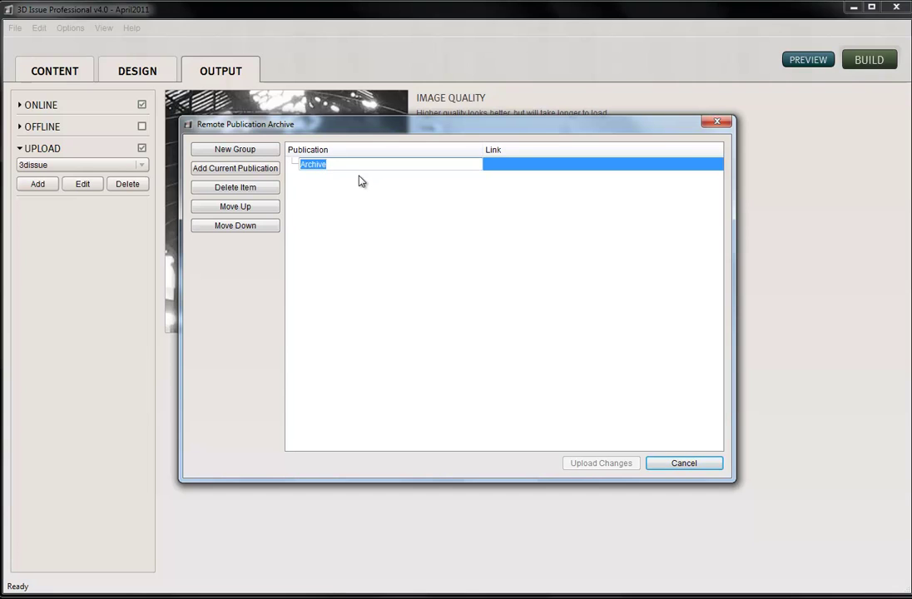
type("Part")
key("BackSpace")
key("BackSpace")
type("st Publications")
Step: Add the current publication as 'April 2011 edition' and upload the archive changes
left_click(258, 169)
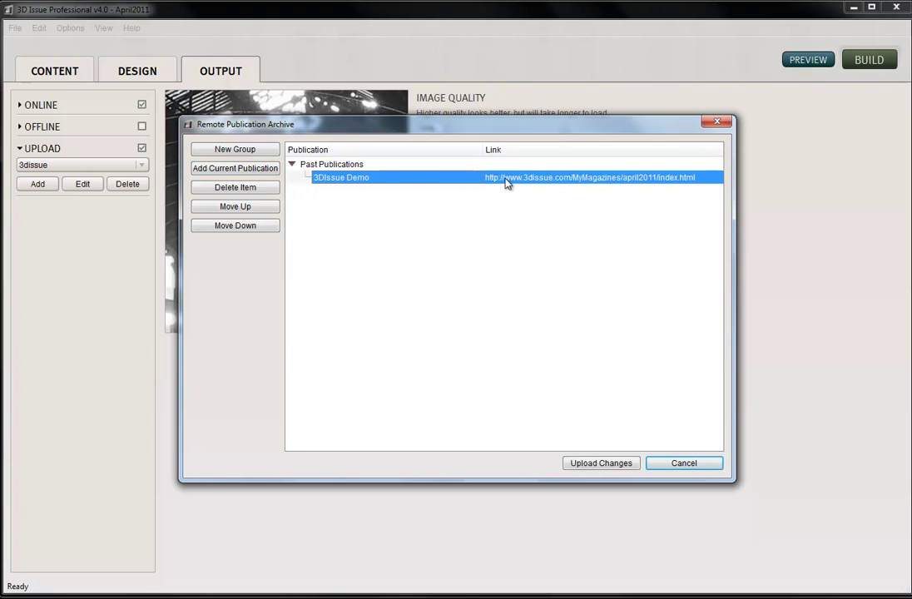
double_click(367, 179)
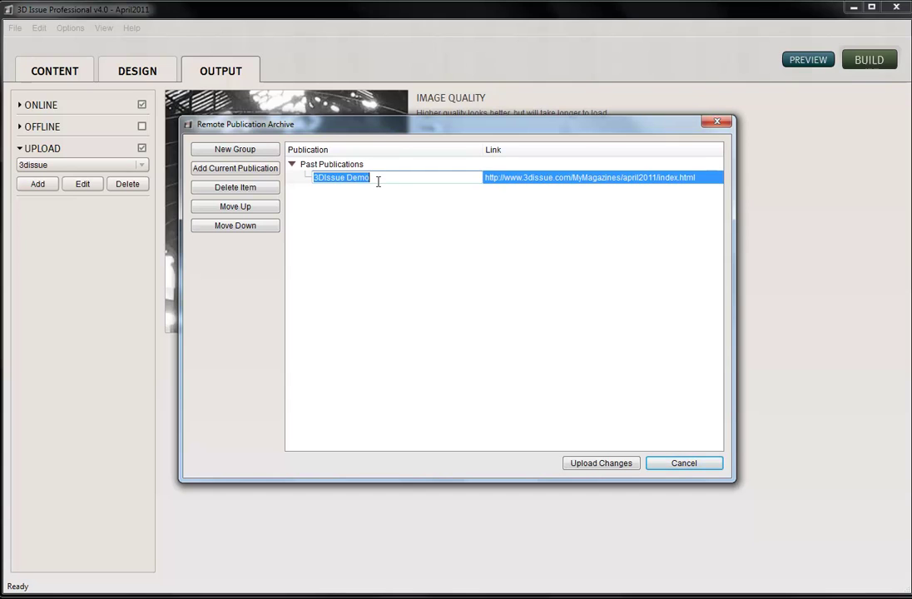
type("April 2011")
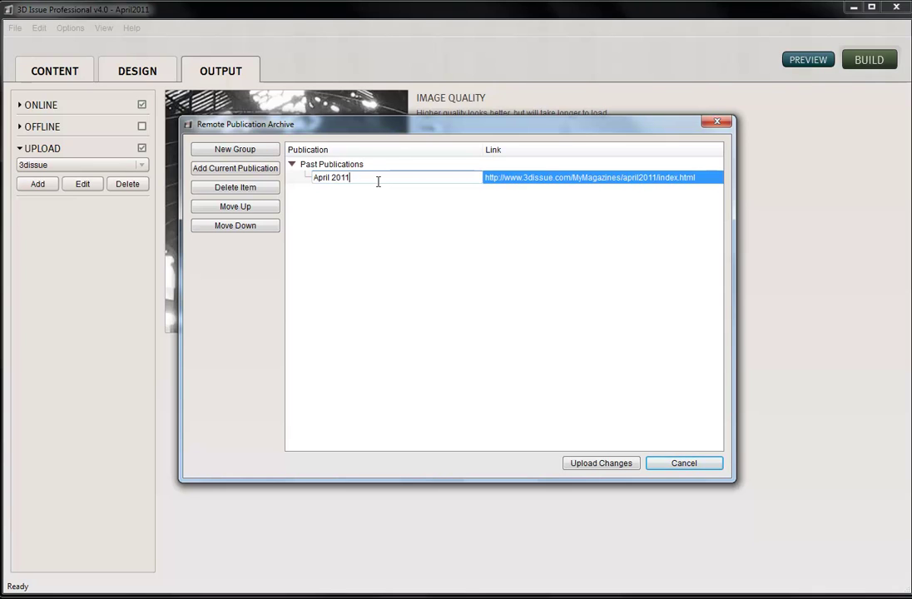
type(" edition")
left_click(601, 463)
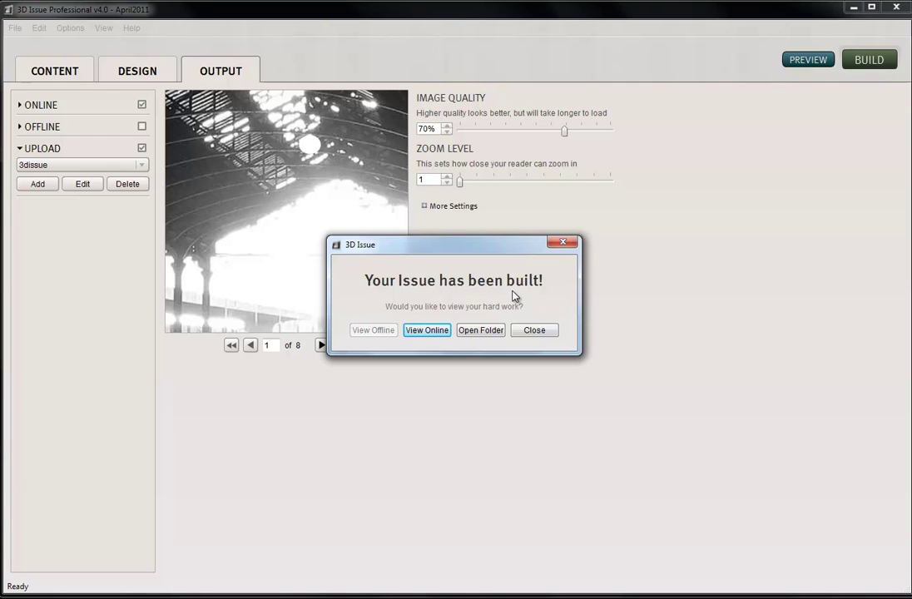
Step: View the April 2011 issue online and flip from the cover to the next page and back
left_click(445, 332)
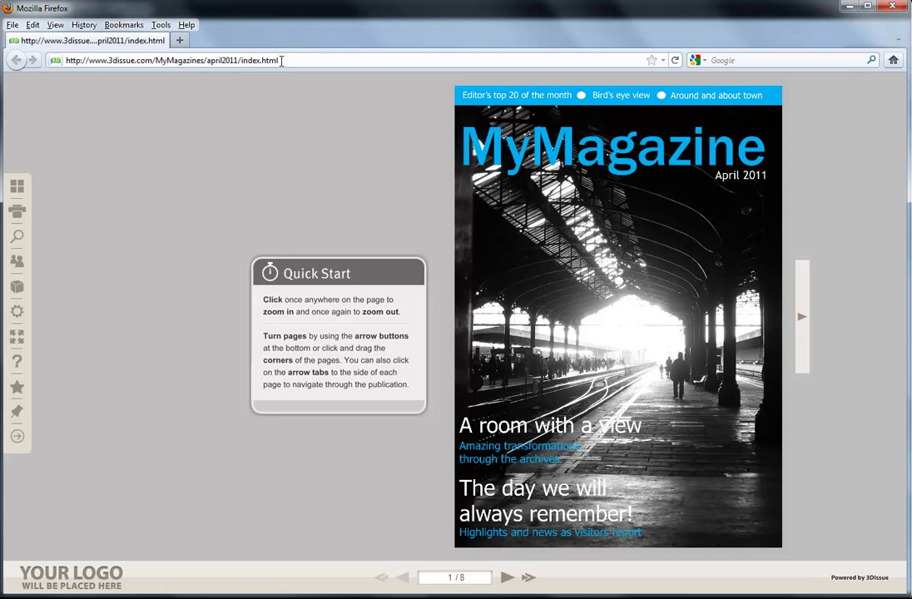
left_click_drag(773, 539, 306, 482)
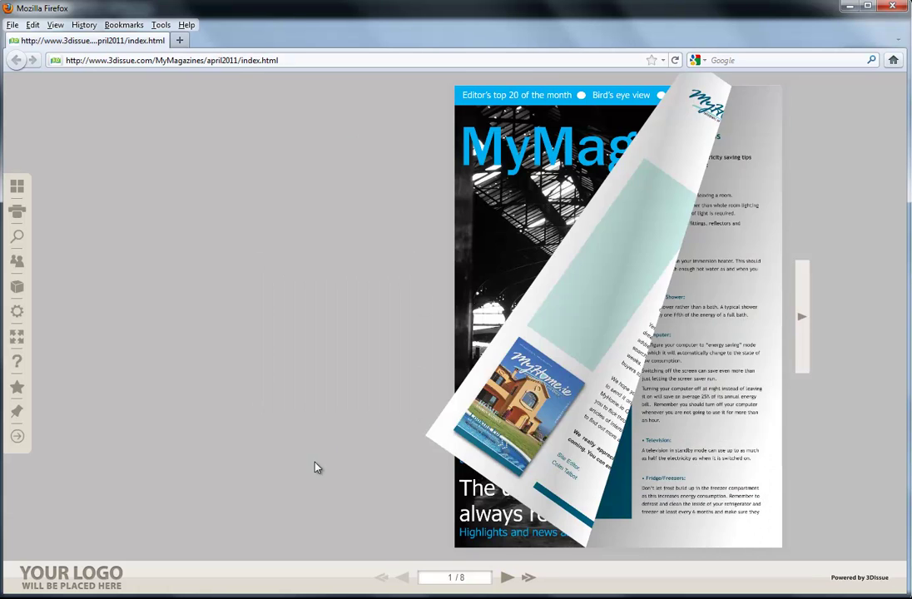
left_click(404, 577)
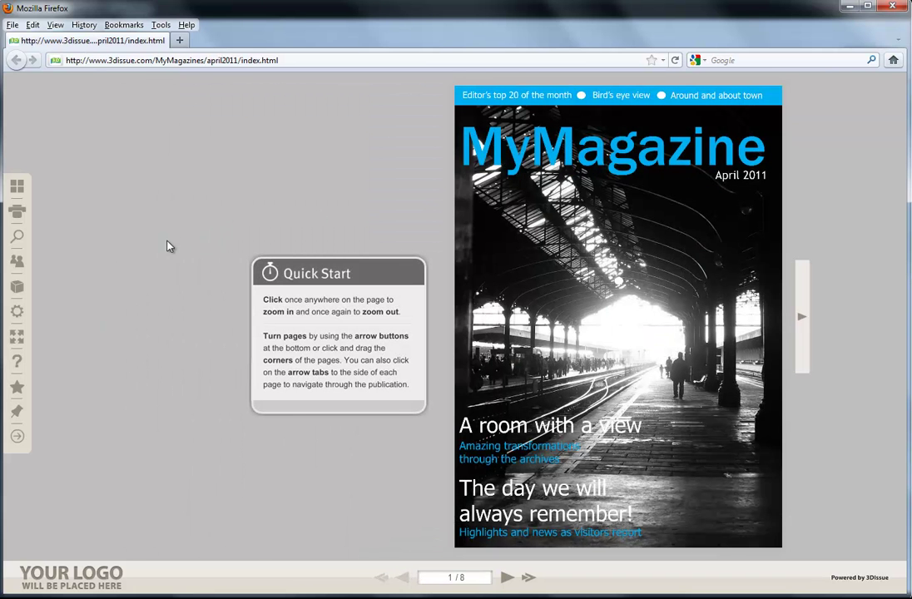
Step: Check the April 2011 edition in the magazine's archive panel, then return to 3D Issue
left_click(18, 288)
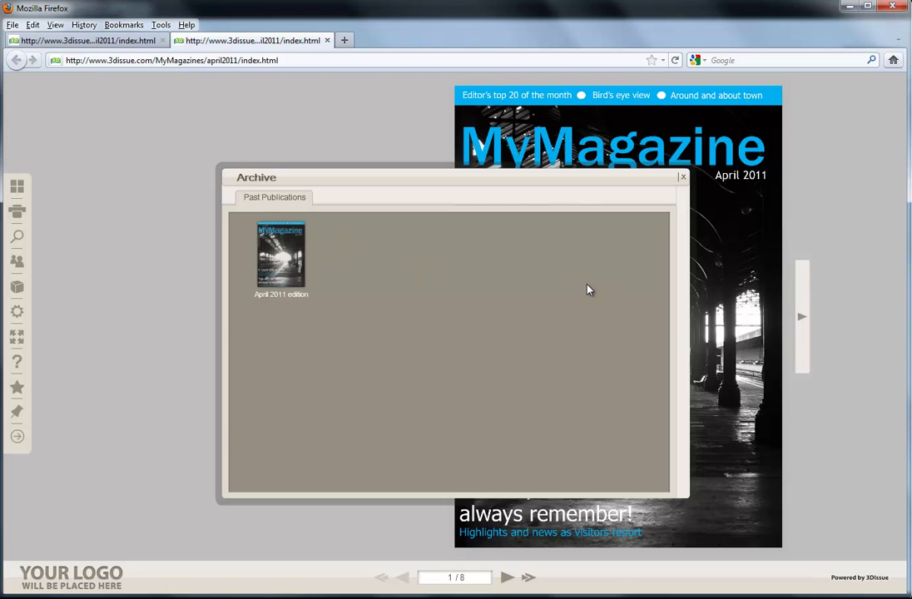
left_click(683, 177)
left_click(18, 286)
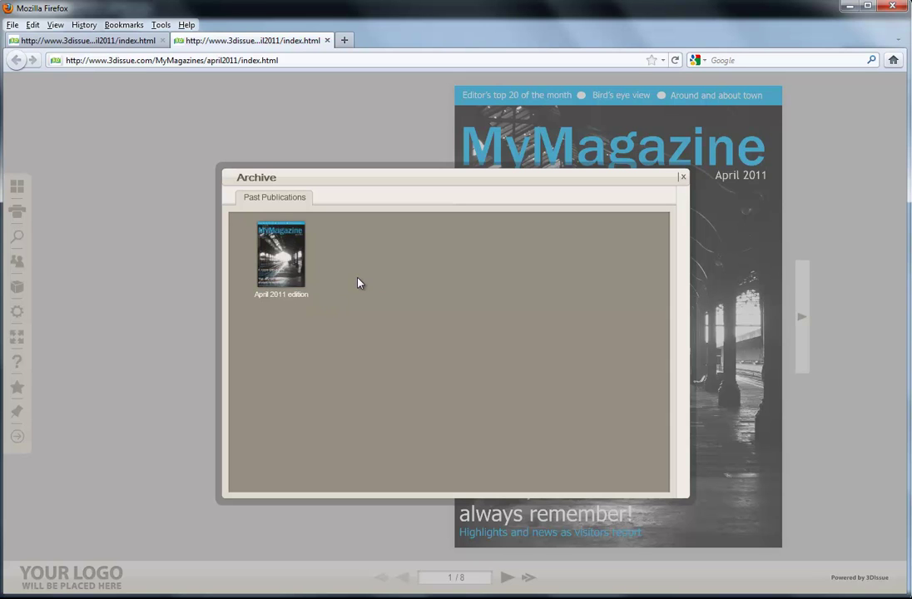
left_click(682, 179)
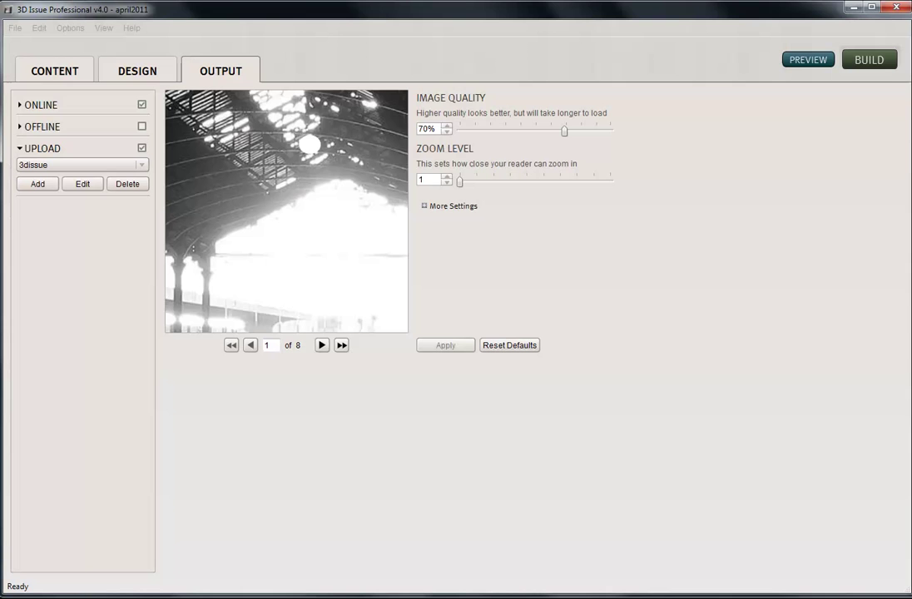
key("alt+Tab")
Step: Start a new issue from the eight June 2011 PDFs, frontcover through page7
key("ctrl+n")
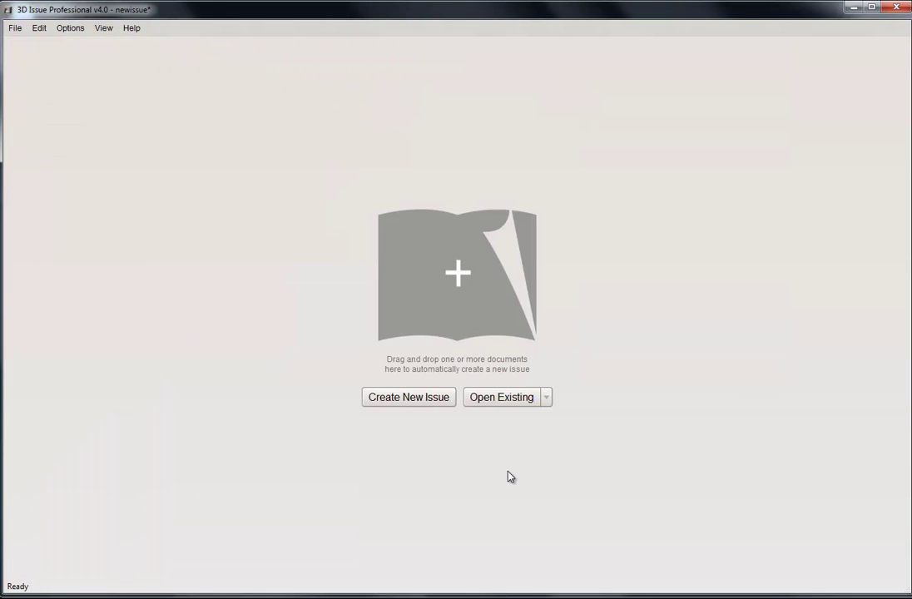
left_click(430, 403)
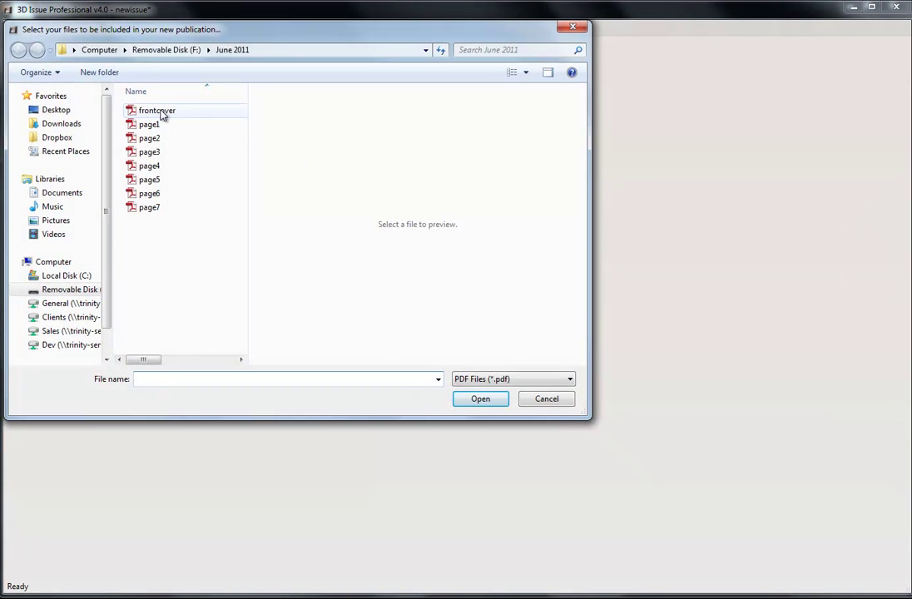
left_click(162, 114)
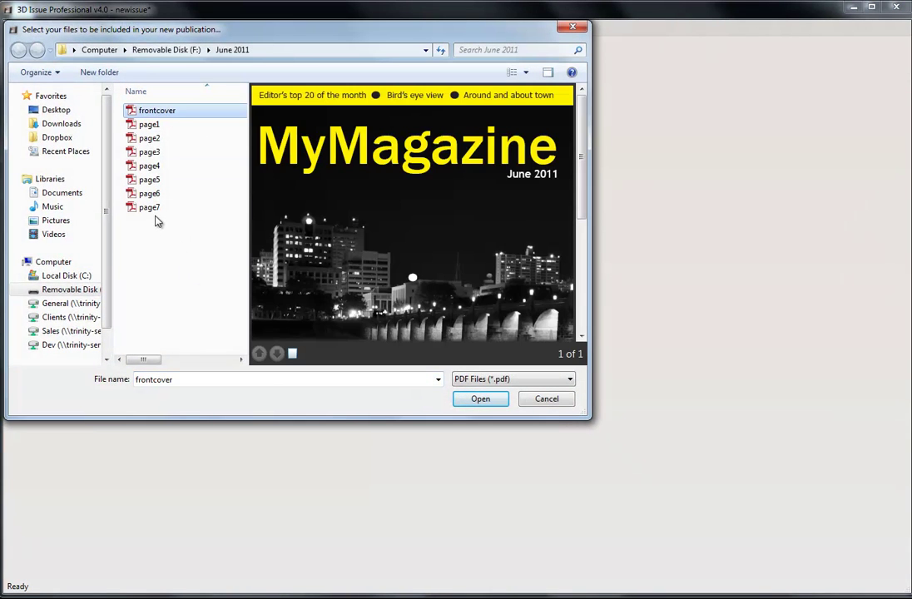
left_click(150, 208, "shift")
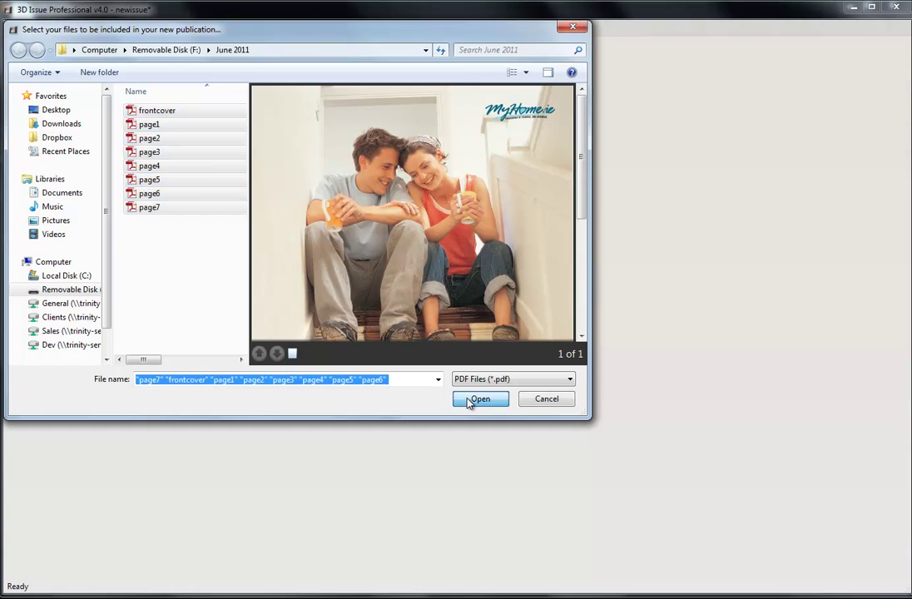
left_click(474, 398)
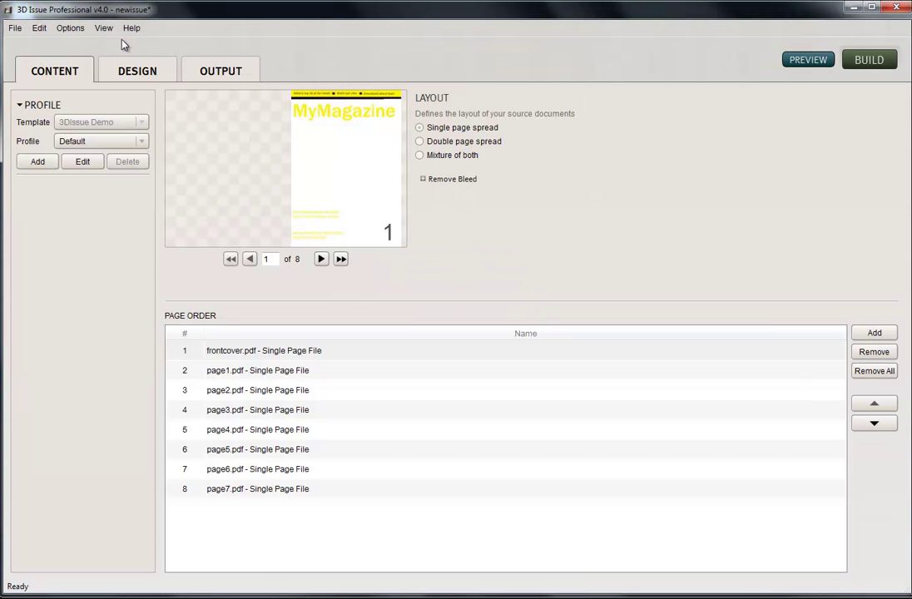
Step: Switch to the DESIGN view and collapse the INTERACTIVE section to show the June 2011 cover
left_click(137, 70)
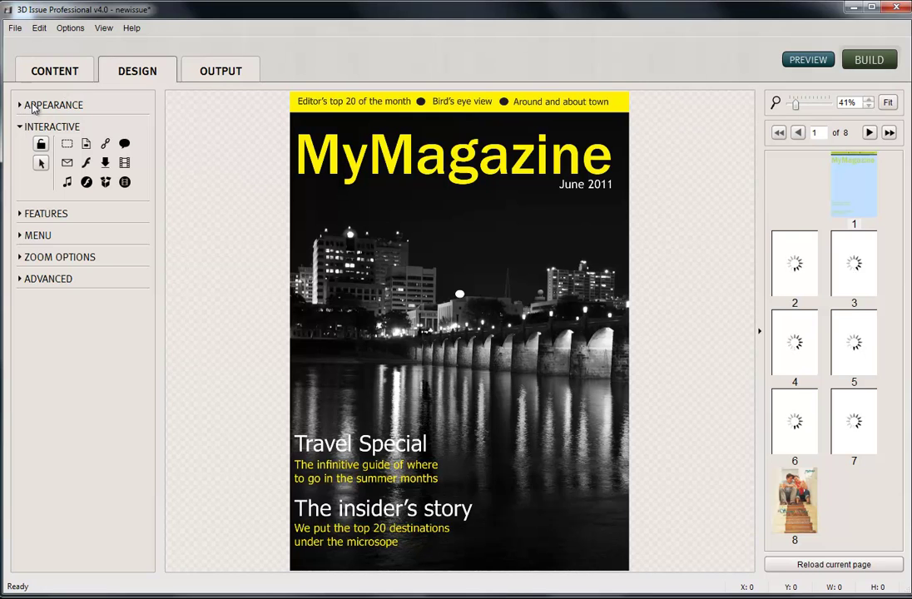
left_click(20, 125)
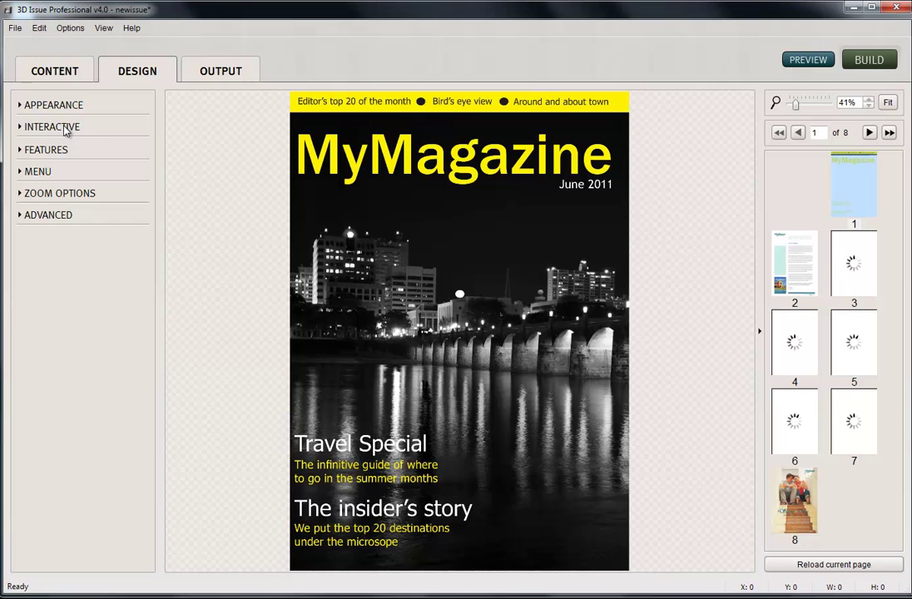
Step: Save the new issue in the suggested folder under the publication name June2011
left_click(15, 28)
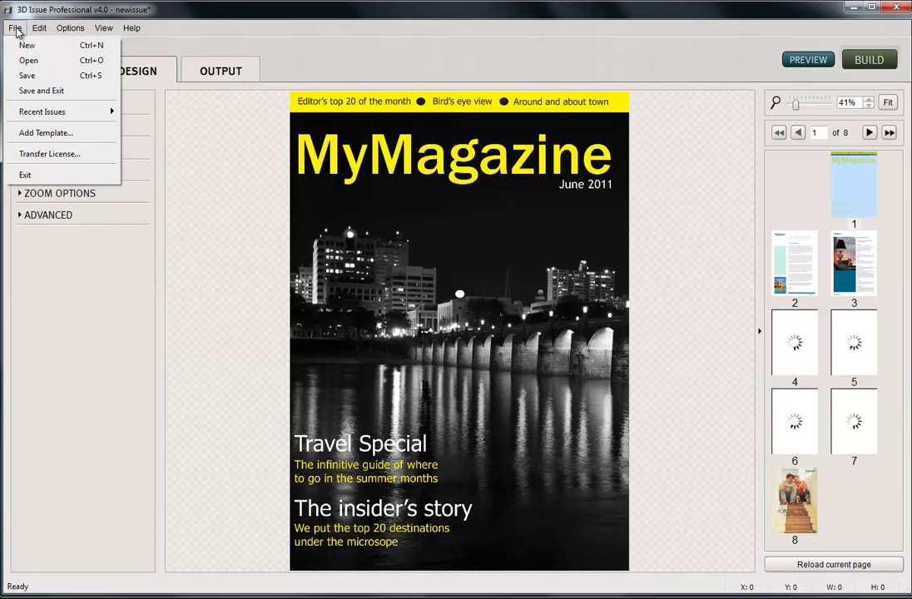
left_click(26, 76)
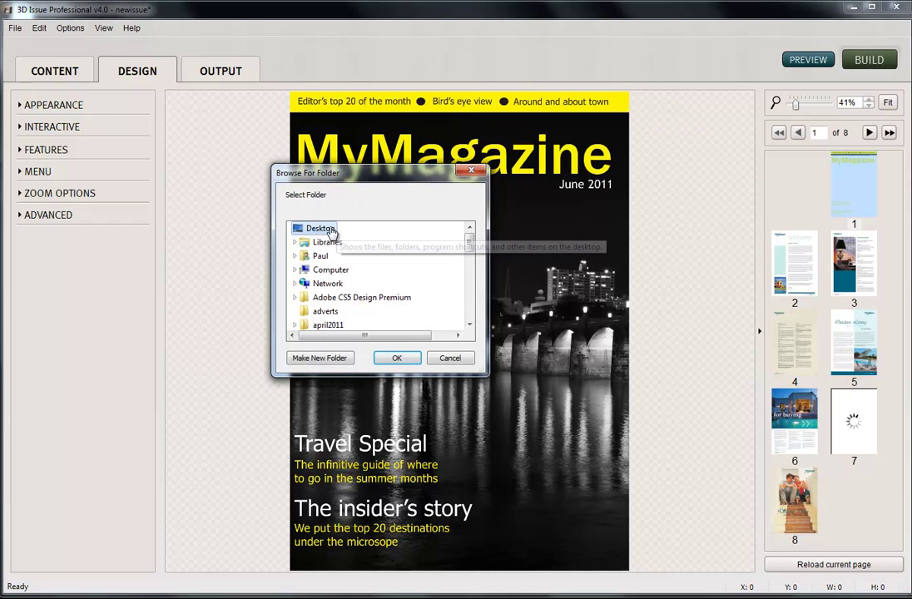
left_click(397, 357)
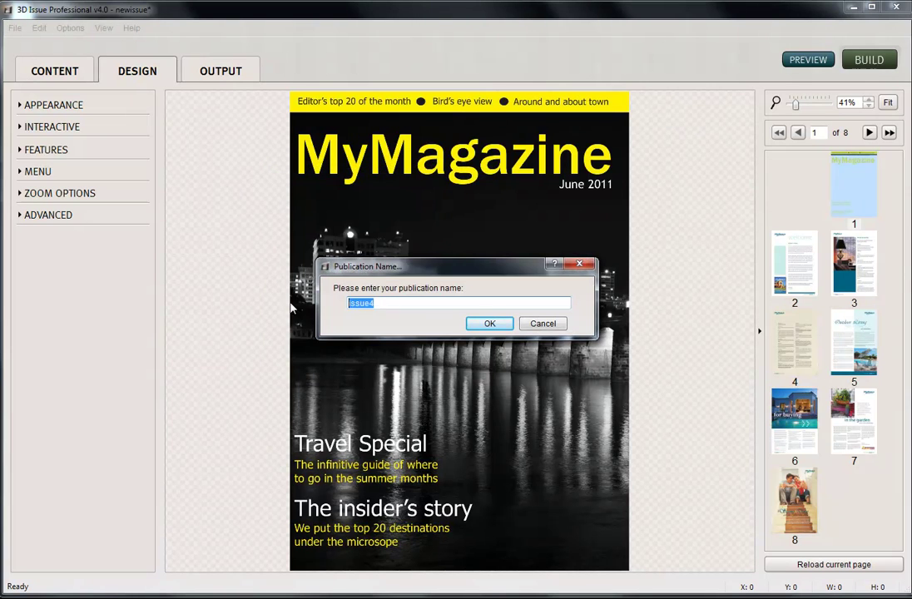
type("June2011")
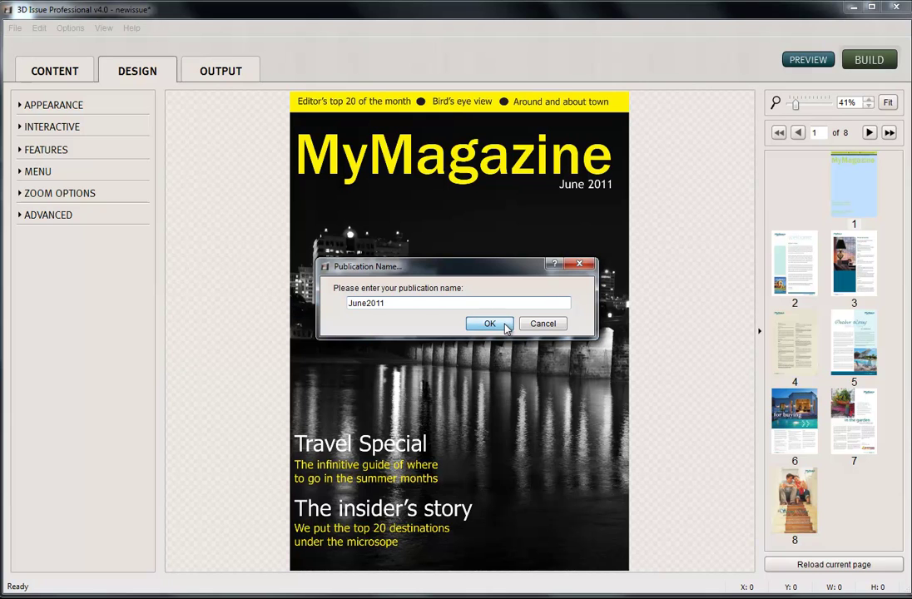
left_click(489, 324)
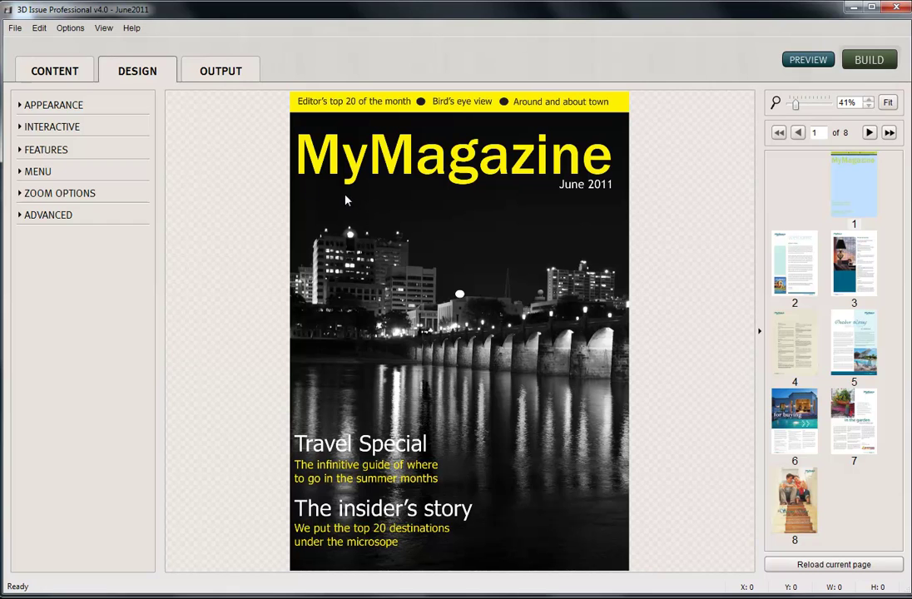
Step: Turn on uploading in the output settings and open the FTP upload settings
left_click(214, 73)
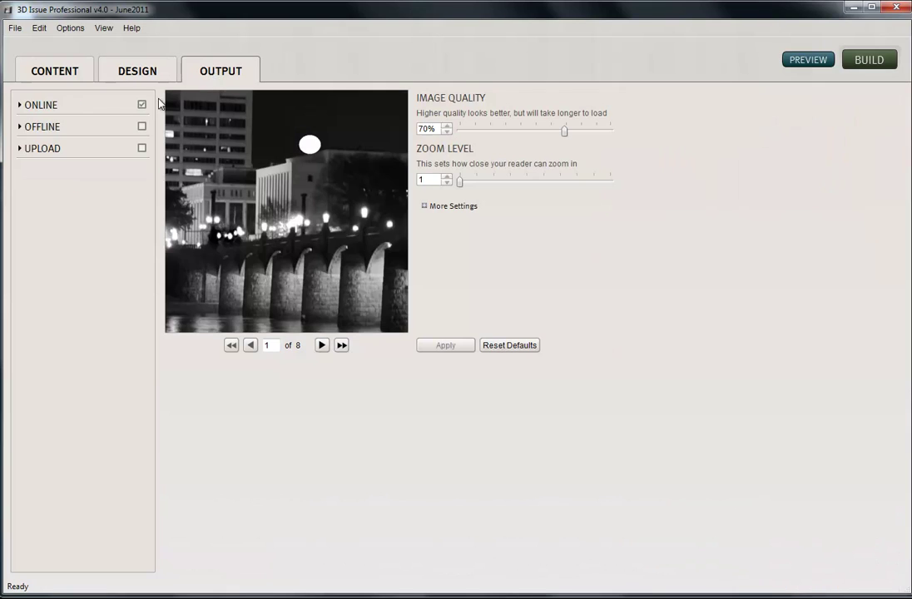
left_click(142, 150)
left_click(28, 151)
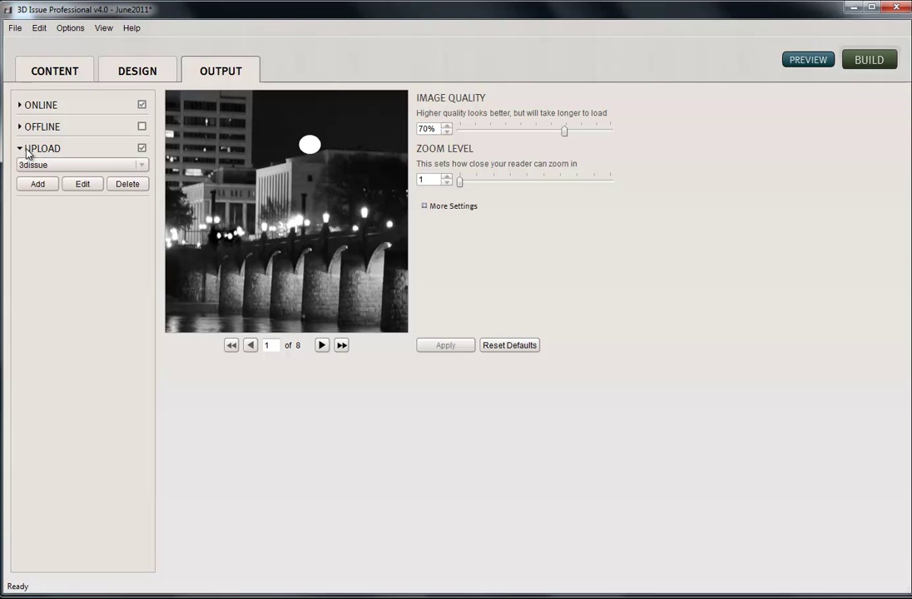
left_click(82, 185)
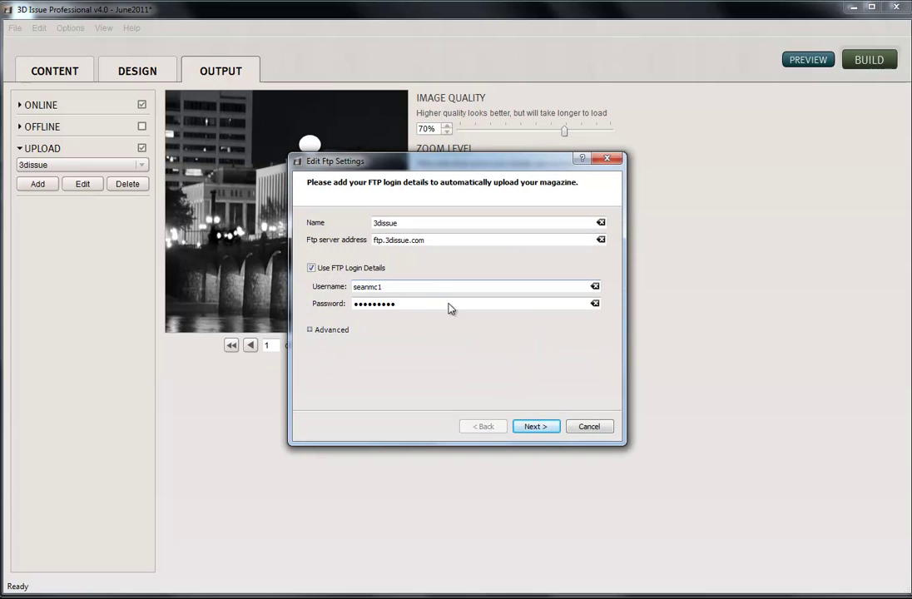
Step: Choose the MyMagazines folder on the server as the destination for the editions
left_click(537, 426)
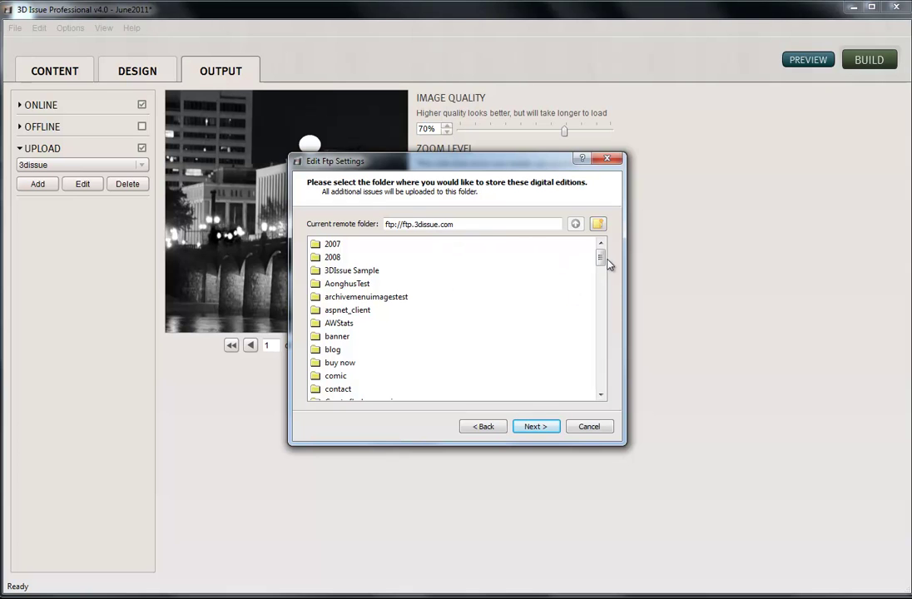
left_click_drag(605, 260, 610, 313)
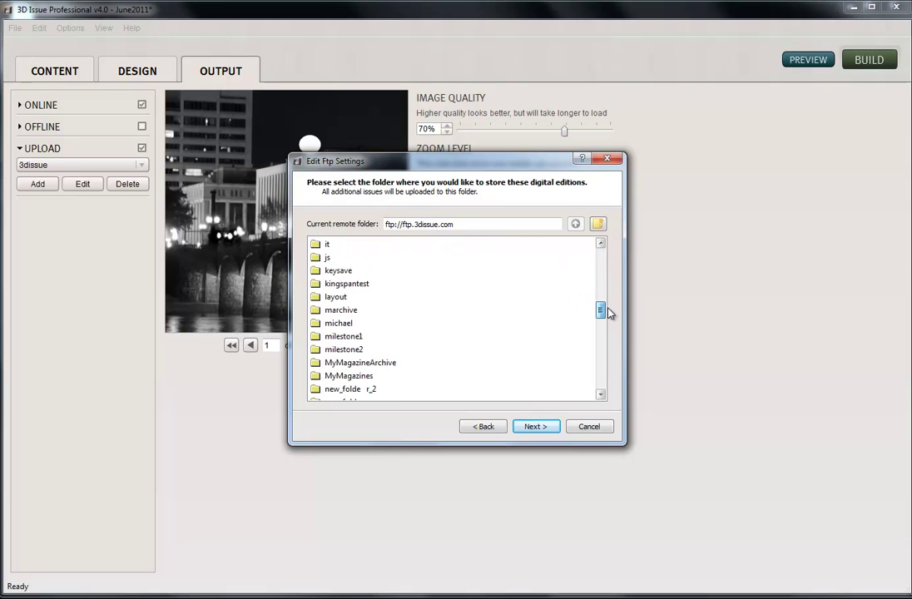
left_click(362, 378)
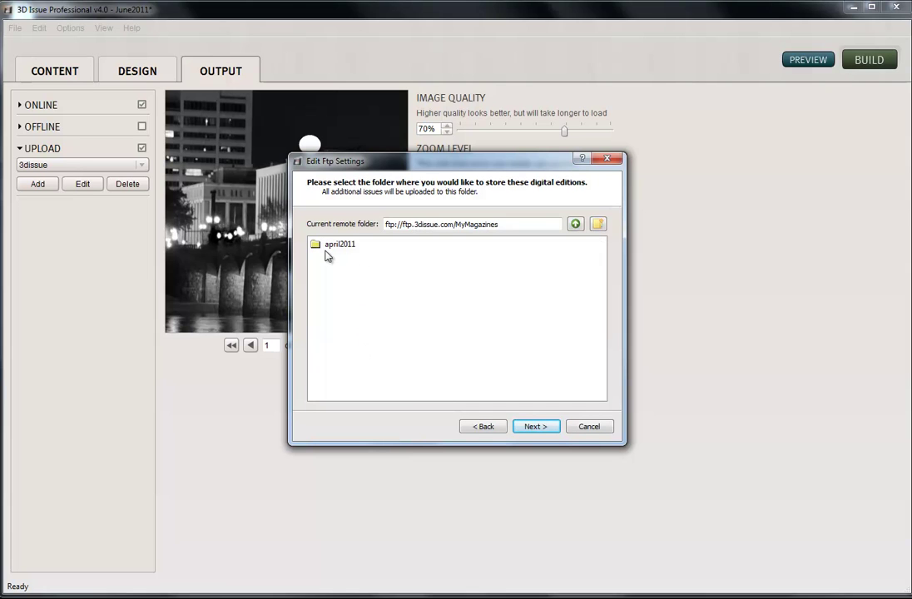
left_click(546, 428)
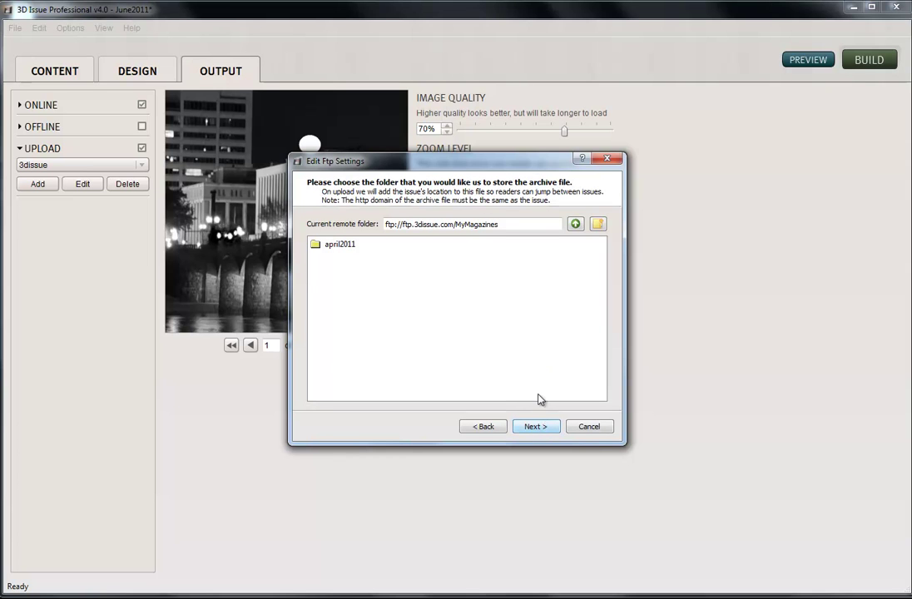
Step: Select MyMagazineArchive as the archive file's folder and save the upload settings
left_click(575, 226)
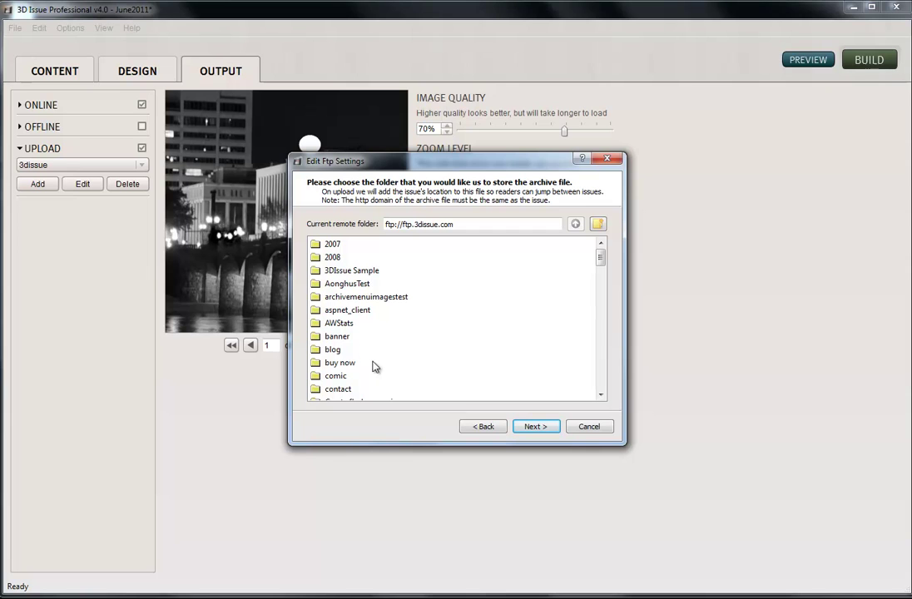
left_click(367, 364)
scroll(369, 370, "down", 4)
scroll(368, 373, "down", 8)
double_click(370, 337)
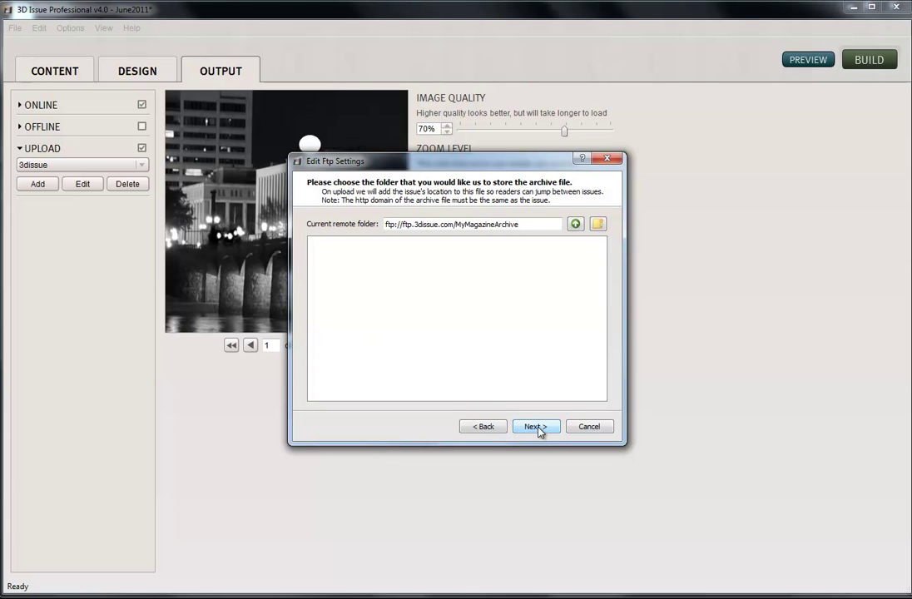
left_click(537, 426)
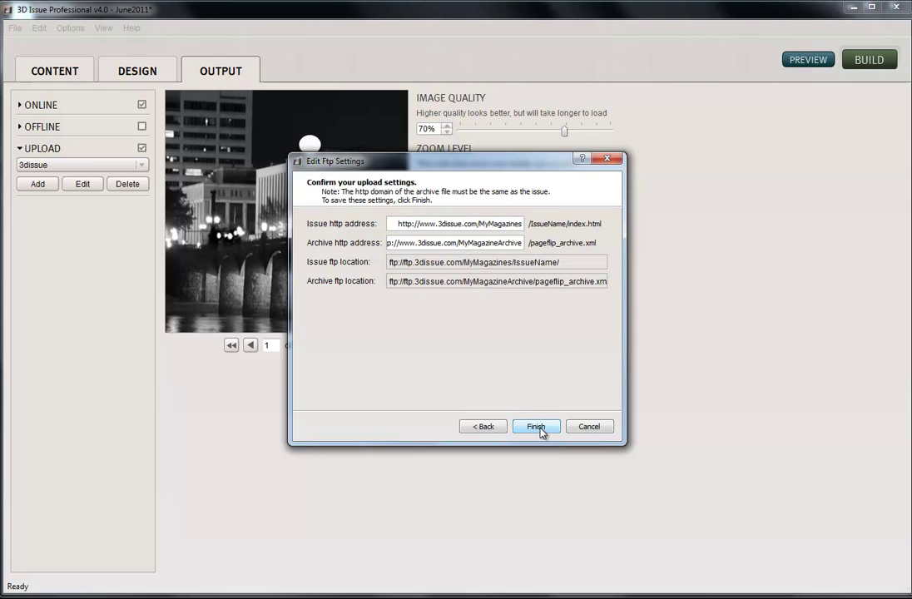
left_click(540, 428)
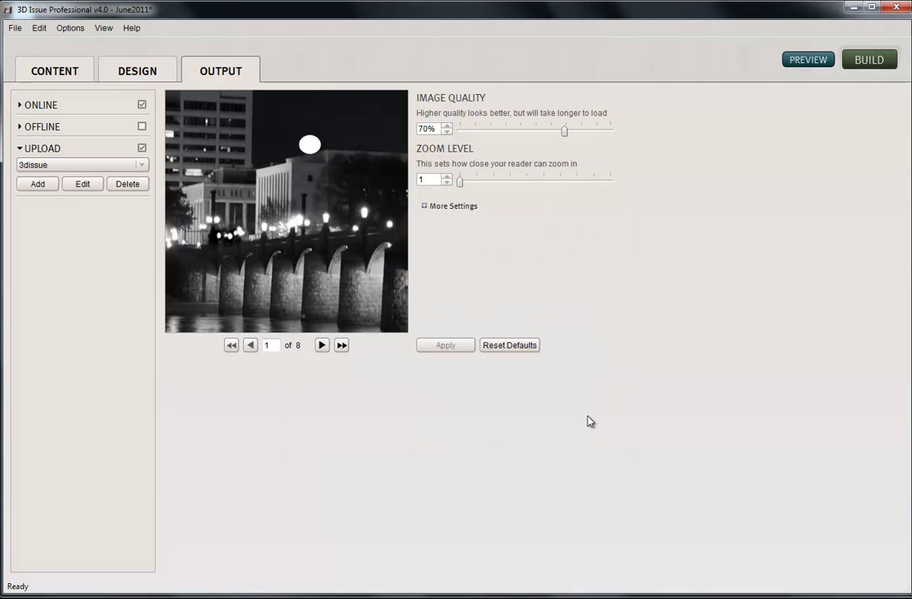
Step: Build and upload the June2011 issue, agreeing to add it to the online archive
left_click(874, 61)
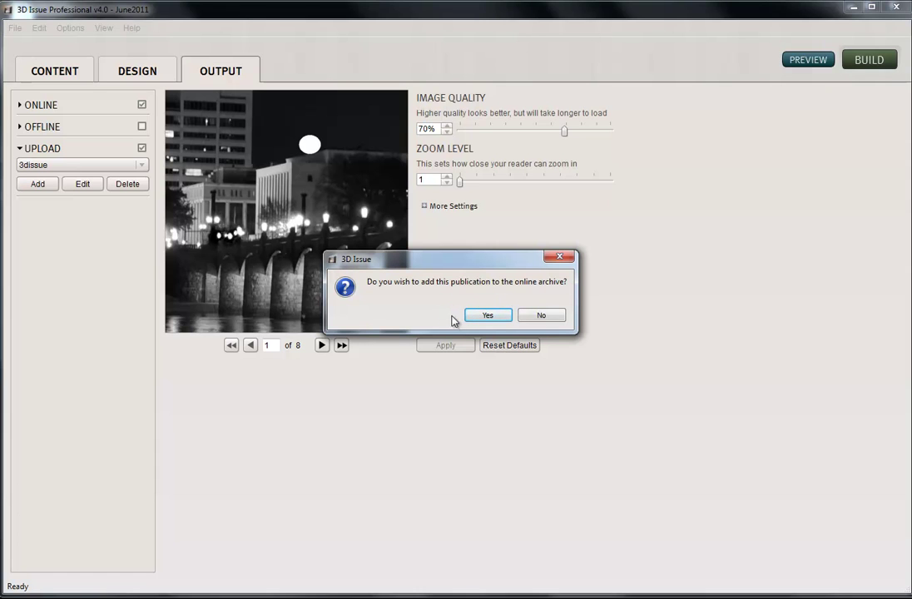
left_click(489, 315)
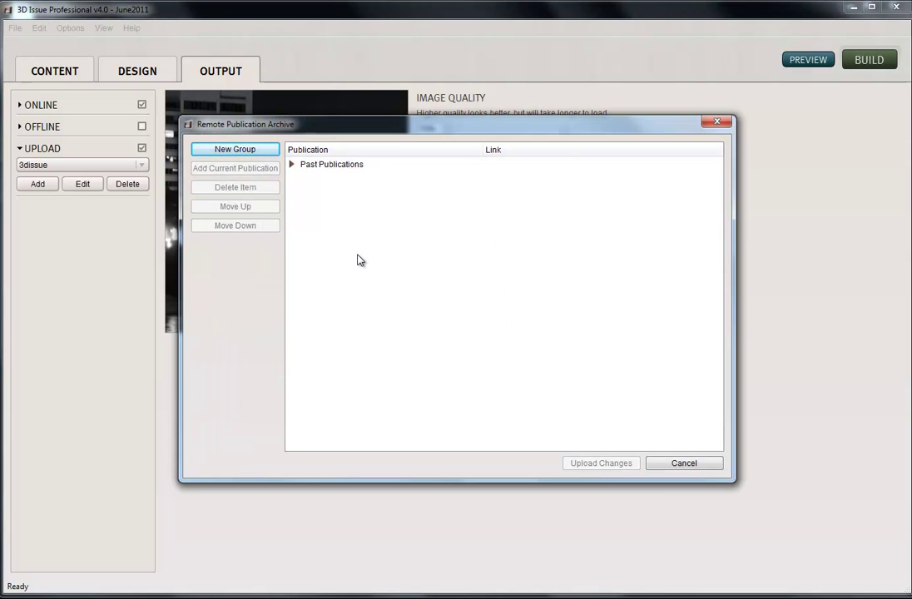
Step: Add the current issue to Past Publications as 'June 2011 edition' and upload the archive changes
left_click(292, 166)
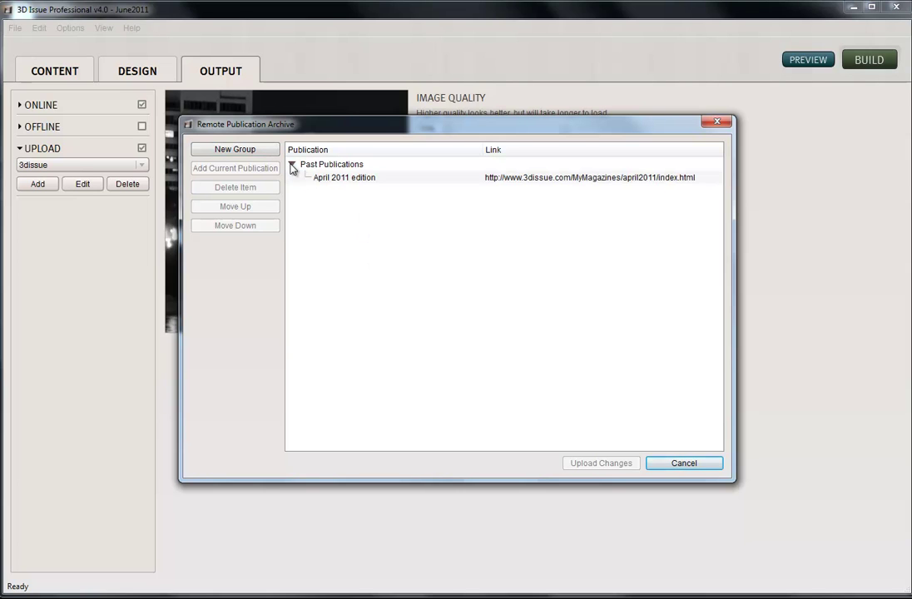
left_click(349, 170)
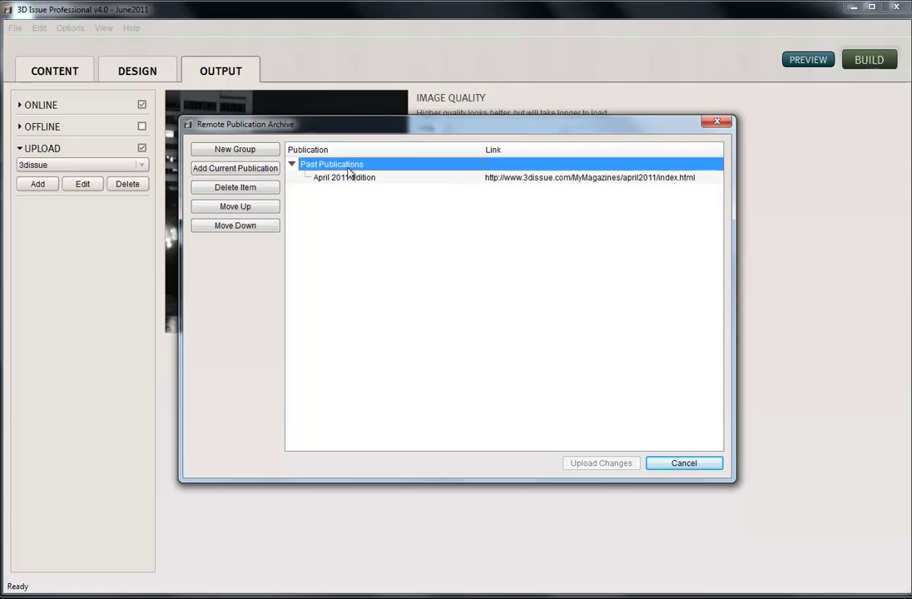
left_click(250, 169)
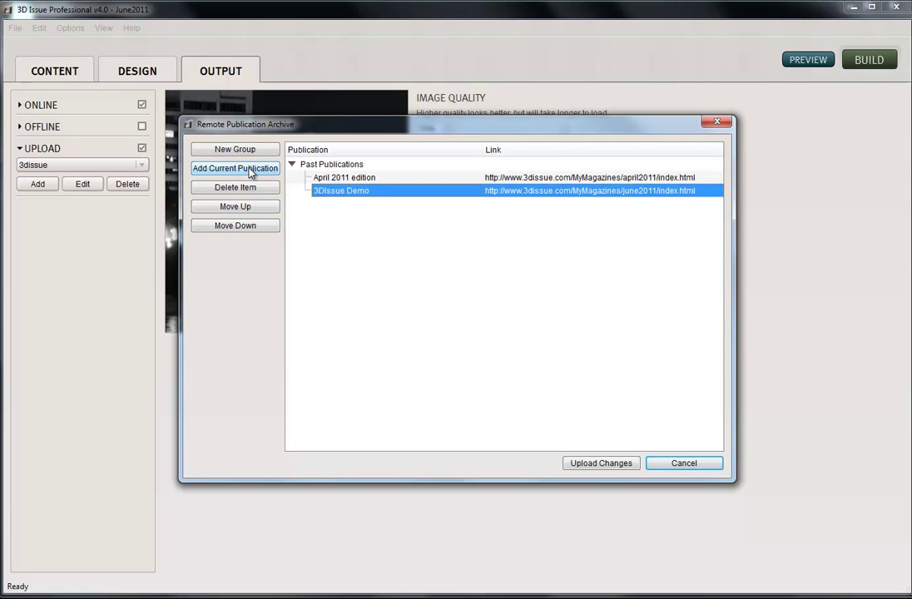
double_click(351, 192)
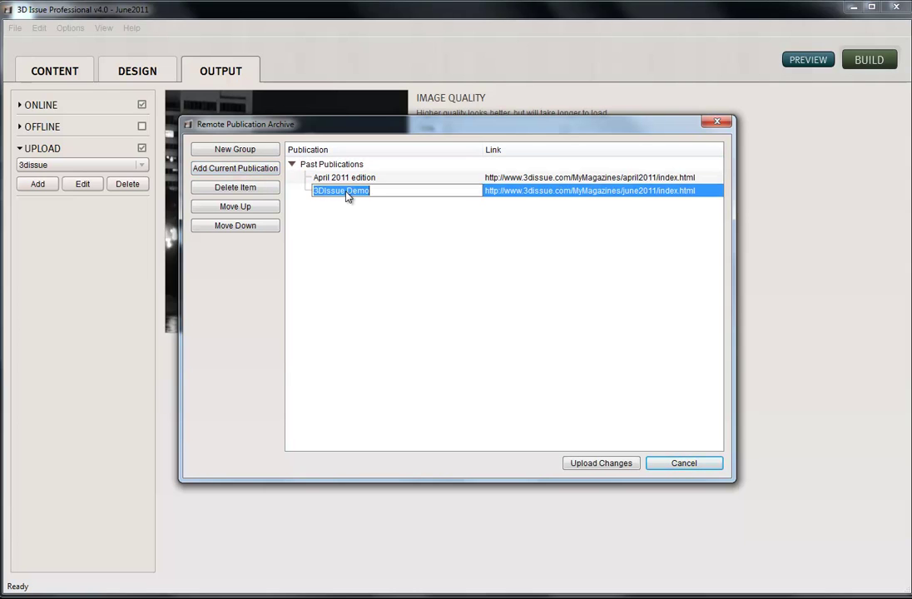
type("J")
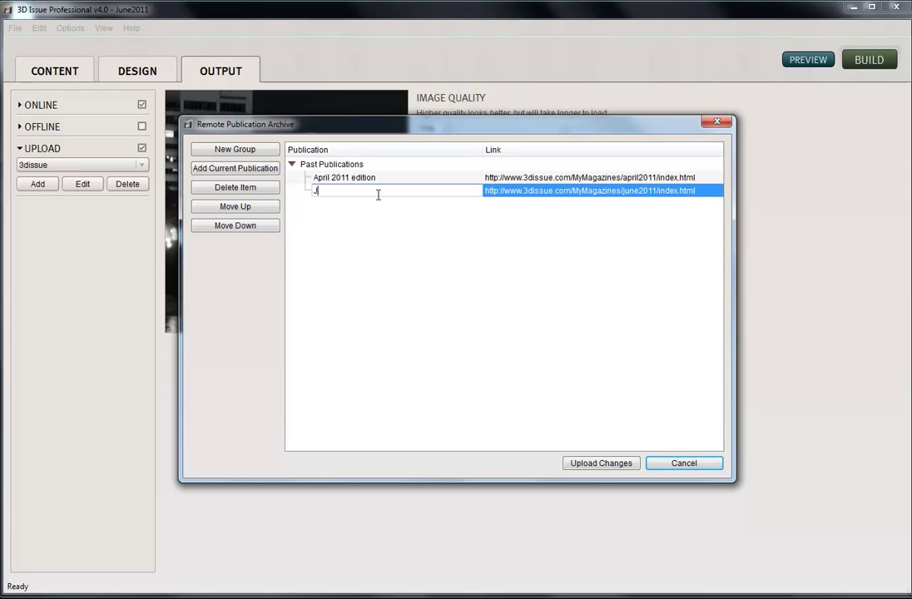
type("une 2011 edition")
key("Return")
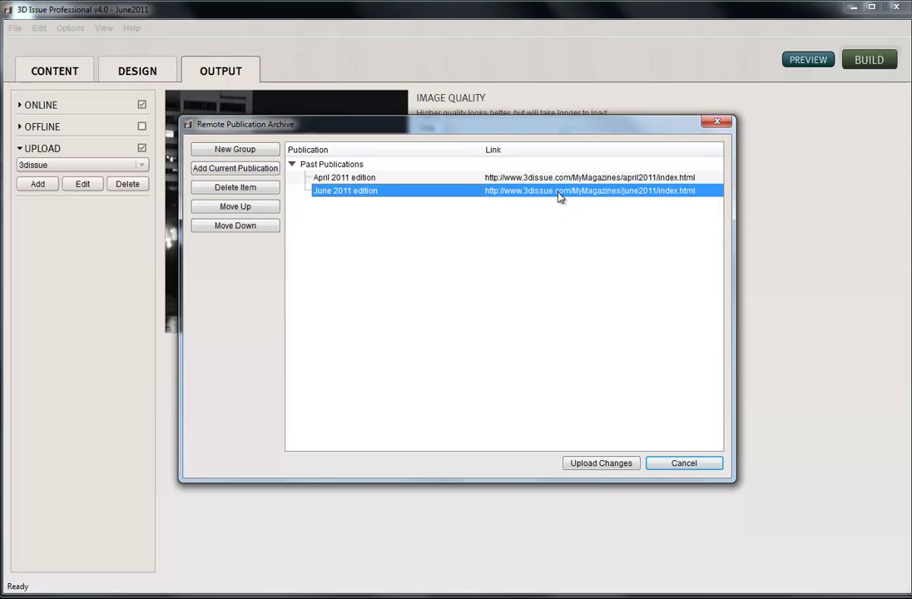
left_click(625, 468)
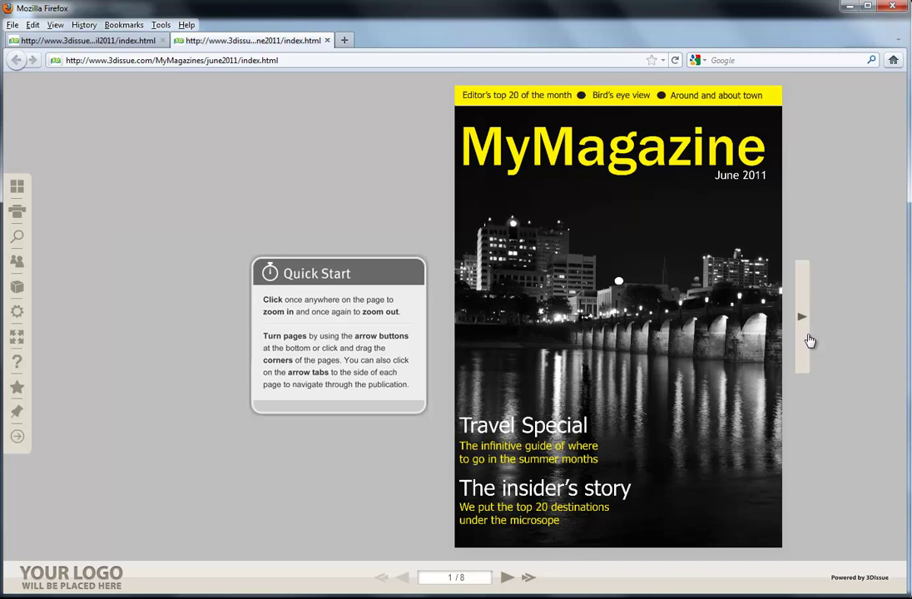
Step: Page through the online June 2011 magazine, then open its Archive showing both editions
left_click(804, 321)
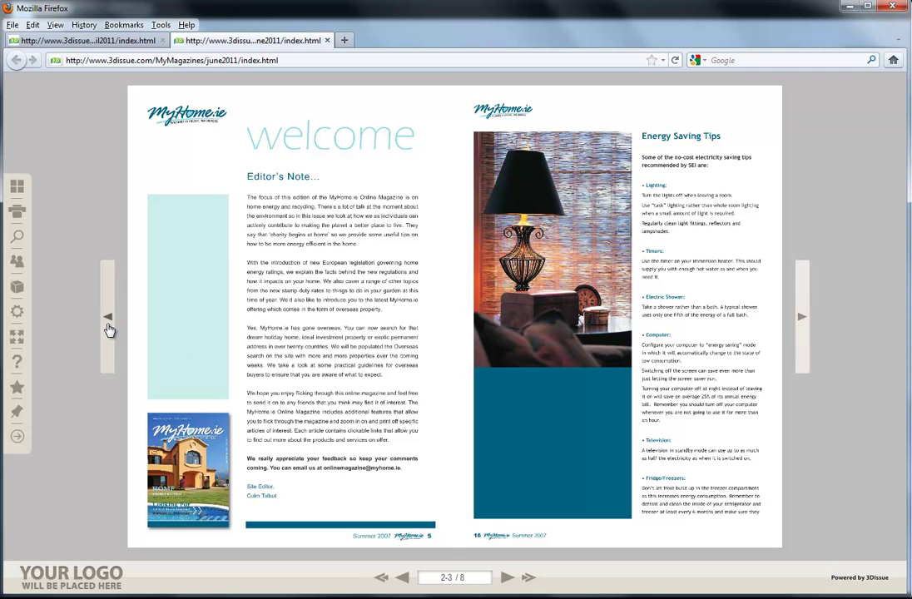
left_click(108, 326)
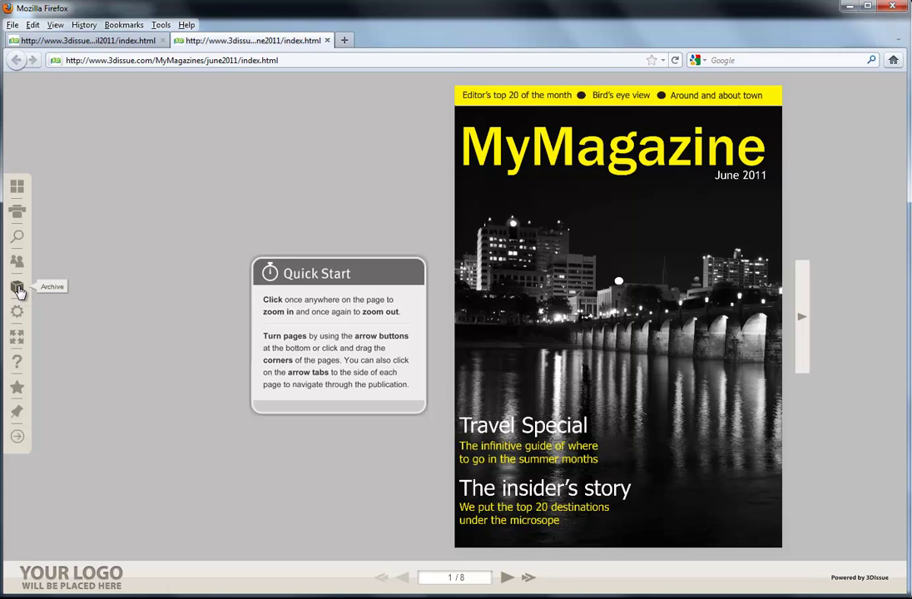
left_click(17, 289)
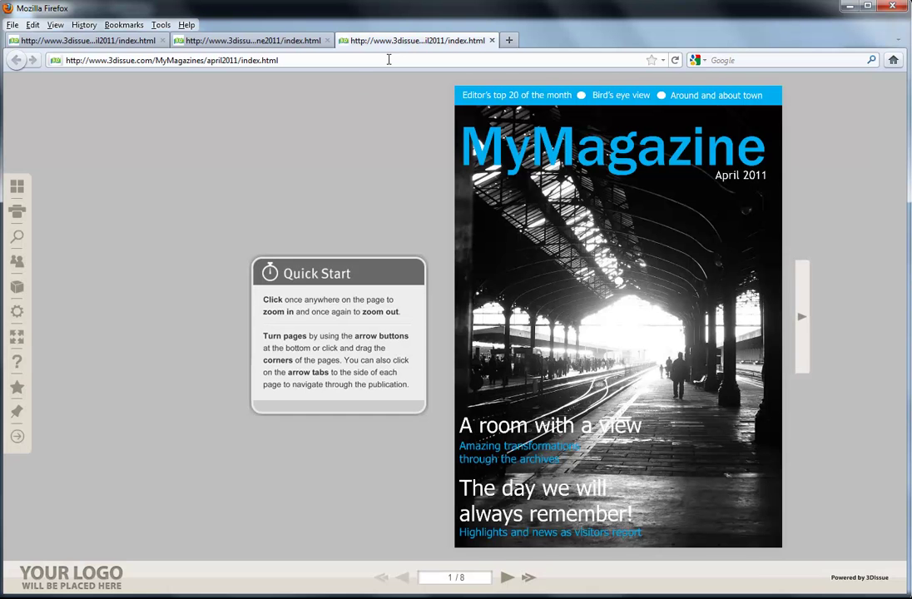
Step: Open the April 2011 edition's Archive to confirm both editions are listed
left_click(17, 288)
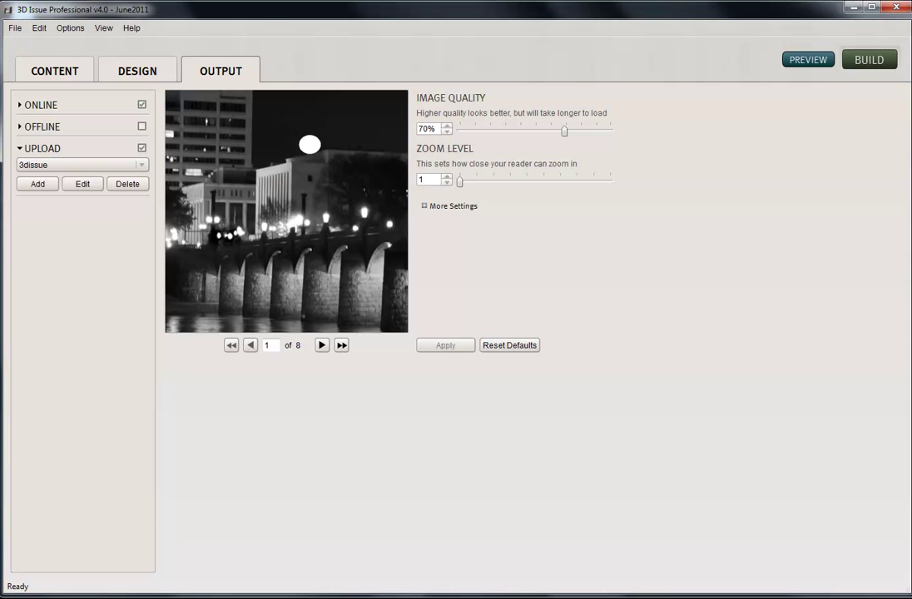
left_click(39, 28)
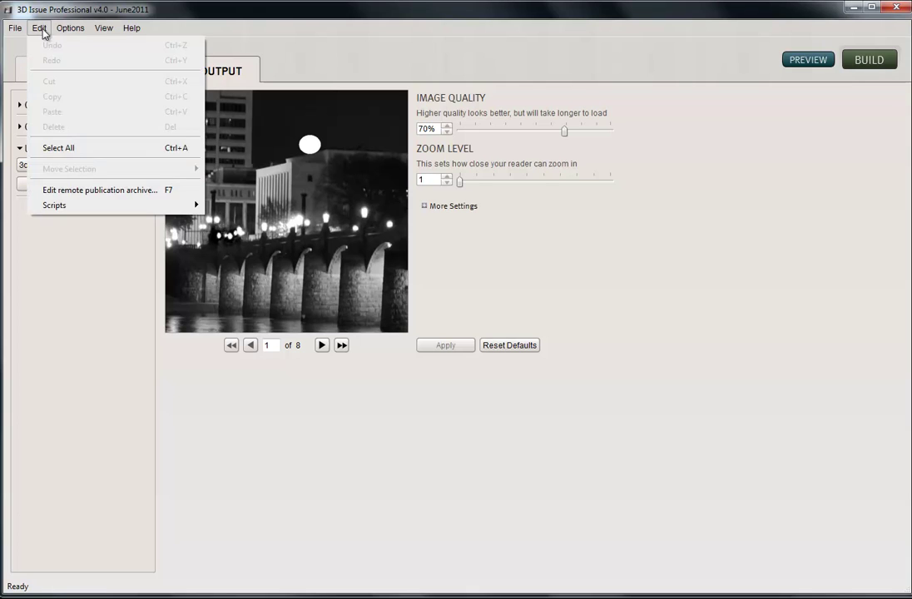
left_click(86, 191)
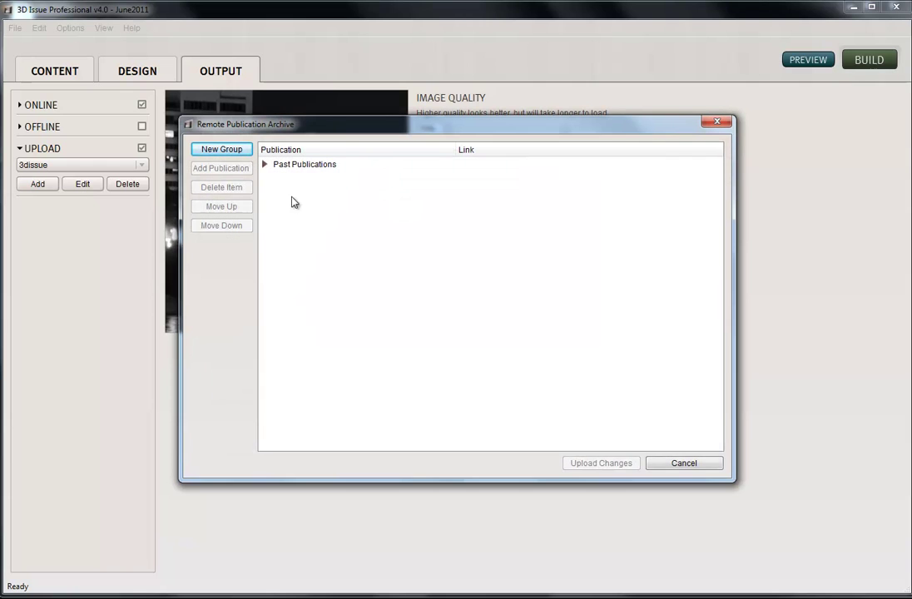
left_click(264, 165)
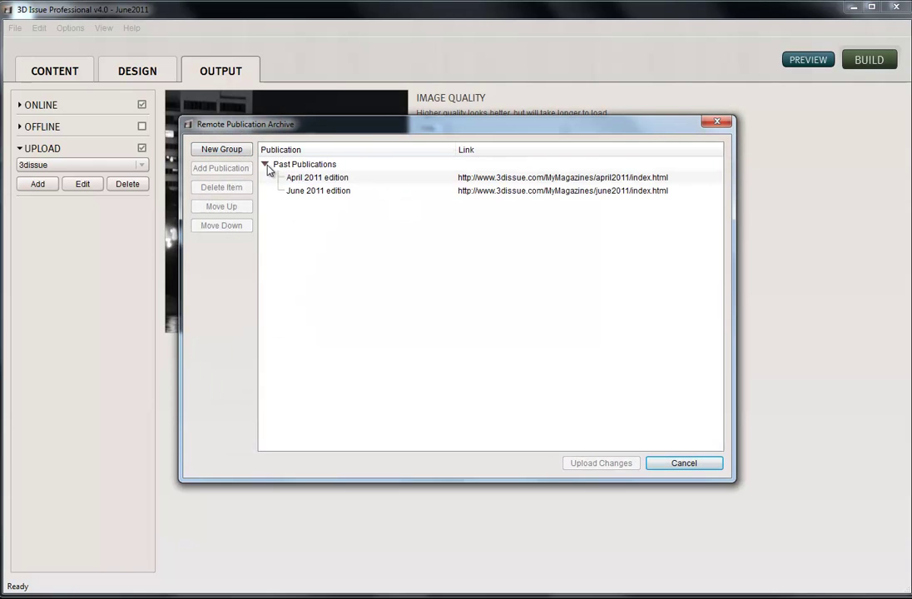
left_click(295, 180)
double_click(356, 179)
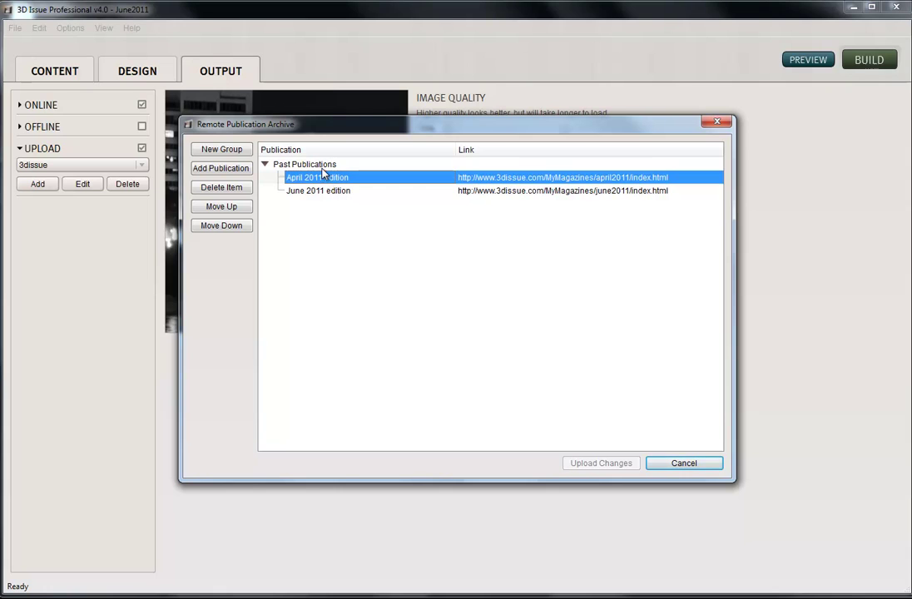
left_click(320, 193)
left_click(315, 166)
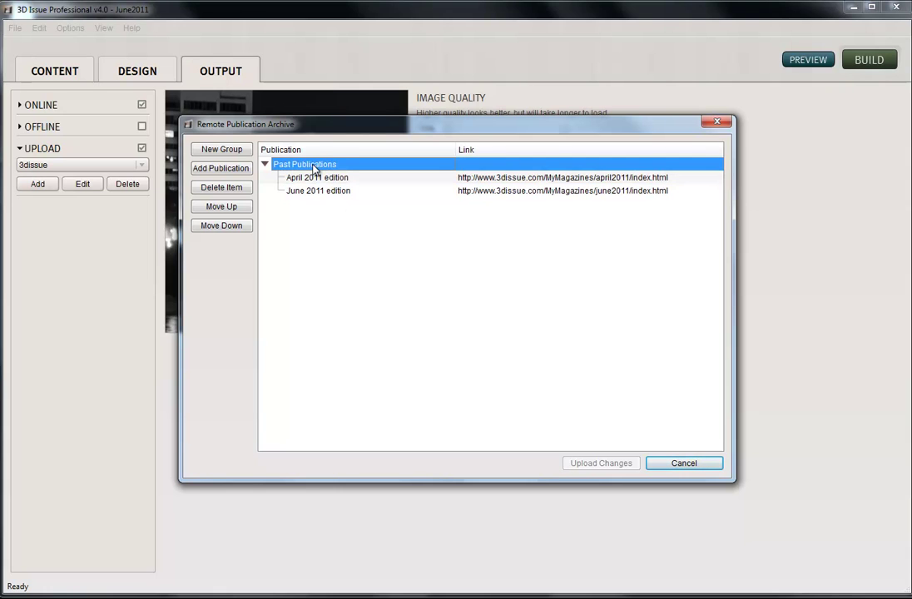
left_click(321, 193)
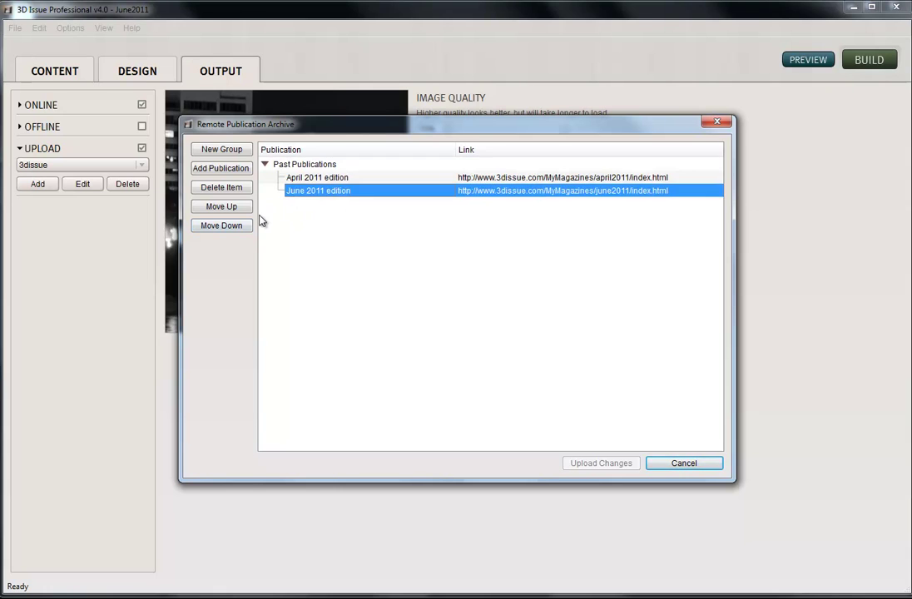
left_click(244, 211)
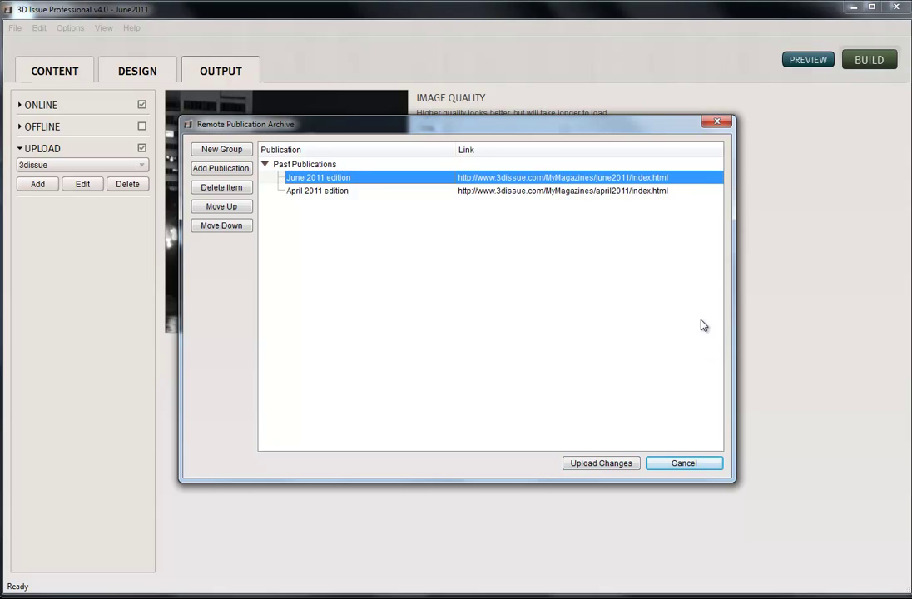
left_click(699, 464)
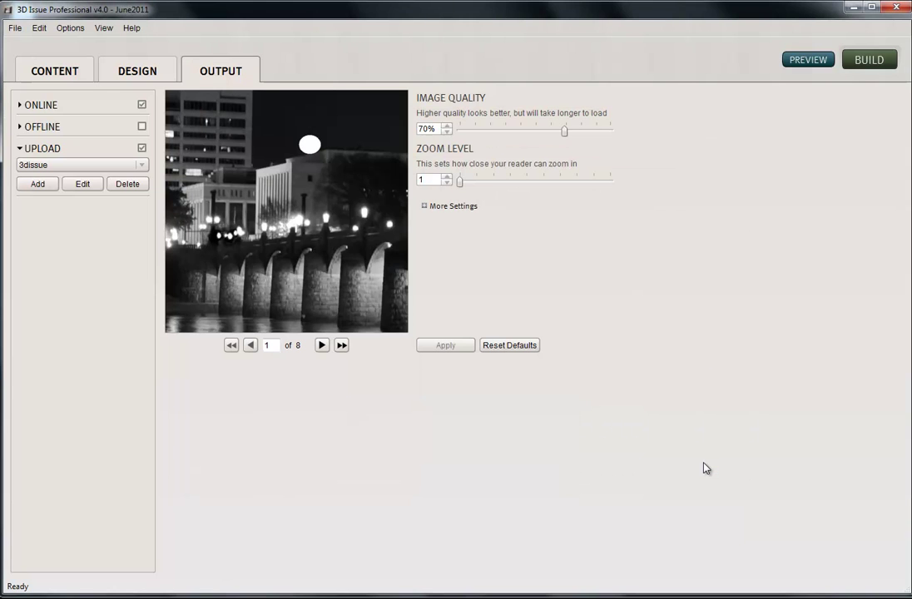